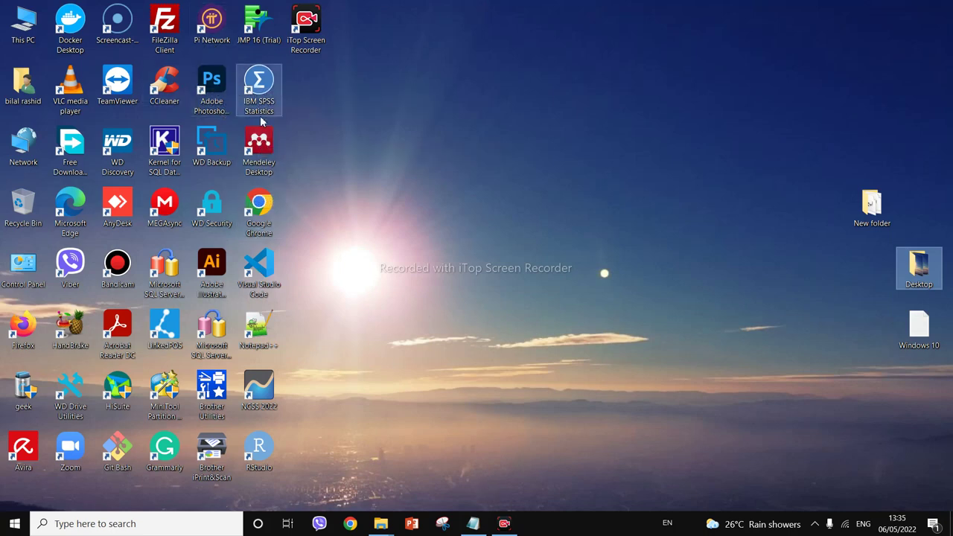
Launch Notepad++, decline its update offer and minimize the window to the desktop.
{"action": "double_click", "coordinate": [258, 328]}
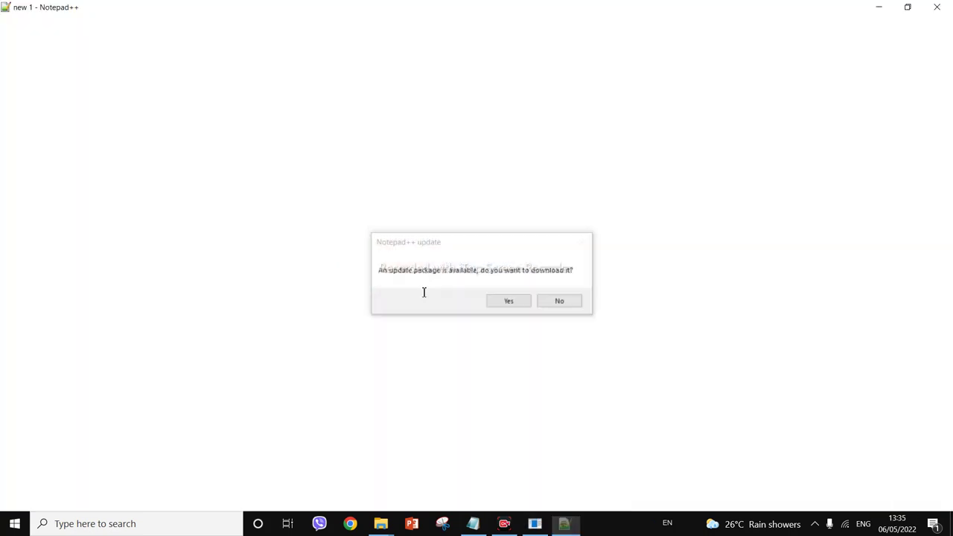
{"action": "left_click", "coordinate": [558, 300]}
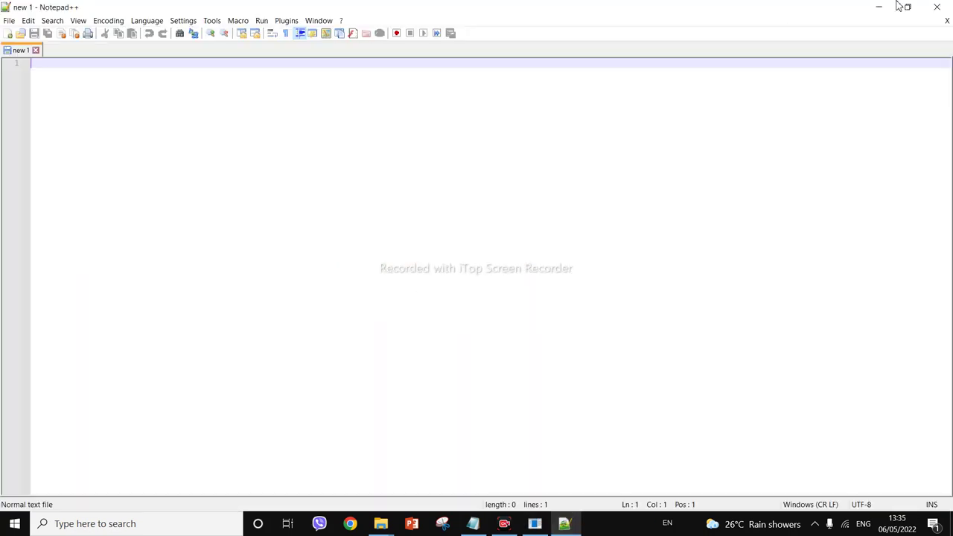
{"action": "left_click", "coordinate": [880, 10]}
{"action": "left_click", "coordinate": [558, 300]}
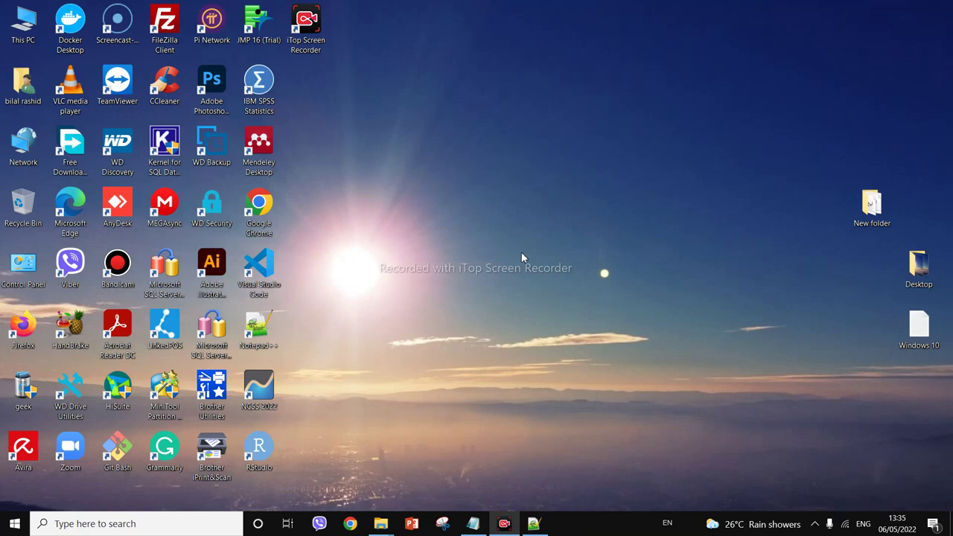
Cycle through the open windows with the window switcher and bring the empty Notepad++ document to the front.
{"action": "key", "text": "alt+Tab"}
{"action": "key", "text": "alt+Tab"}
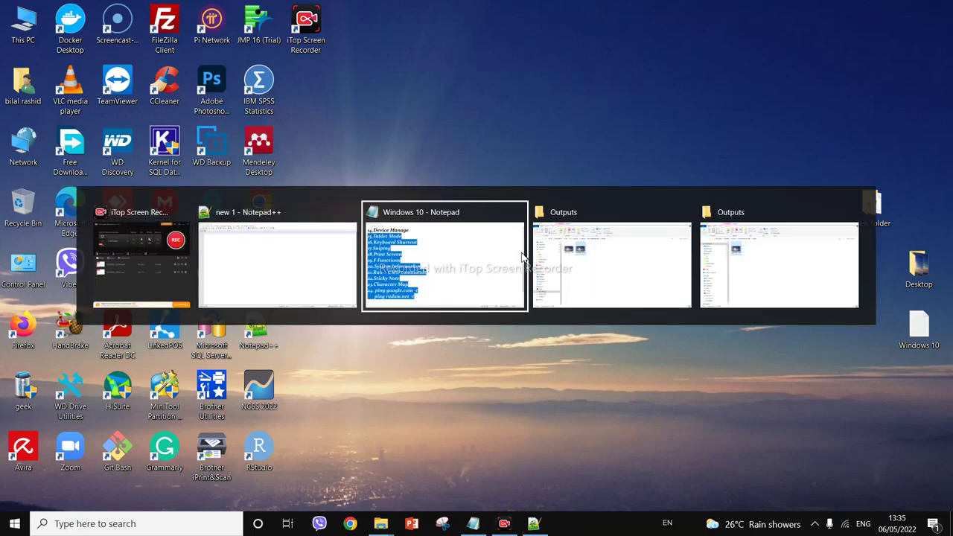
{"action": "key", "text": "alt+Tab"}
{"action": "key", "text": "alt+Tab"}
{"action": "key", "text": "alt+Tab"}
{"action": "key", "text": "alt+Tab"}
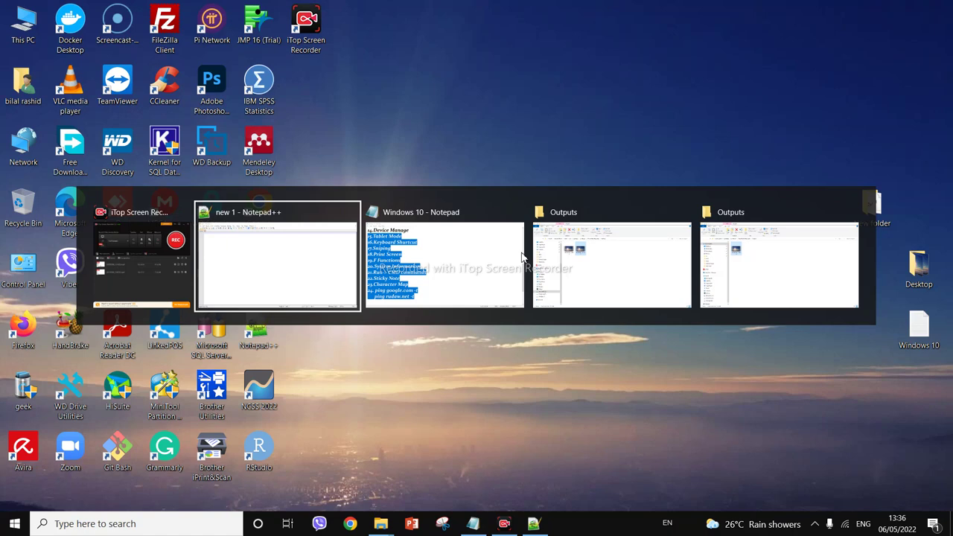
{"action": "key", "text": "alt"}
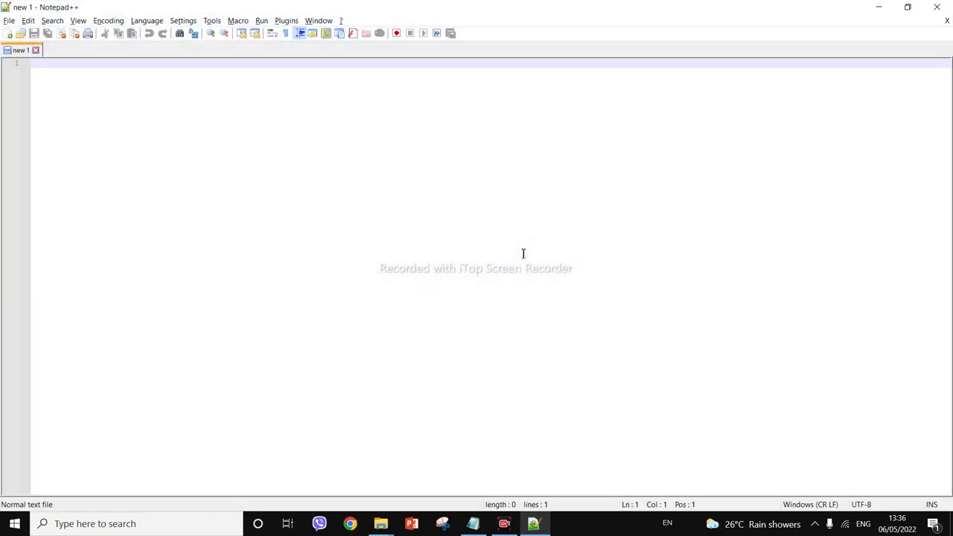
Cycle through the open windows again and switch to the Windows 10 notes in Notepad.
{"action": "key", "text": "alt+Tab"}
{"action": "key", "text": "alt+Tab"}
{"action": "key", "text": "alt+Tab"}
{"action": "key", "text": "alt+Tab"}
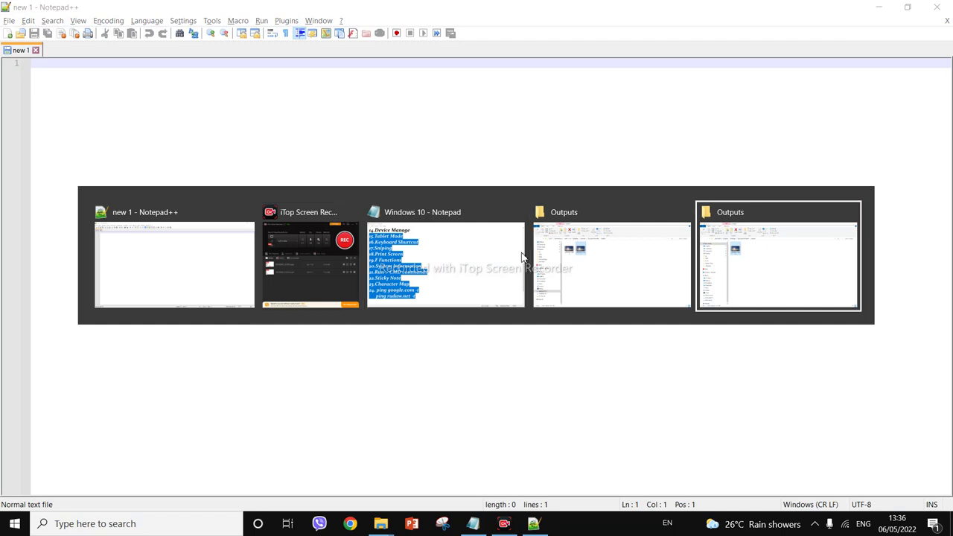
{"action": "key", "text": "alt+Tab"}
{"action": "key", "text": "alt+Tab"}
{"action": "key", "text": "alt+Tab"}
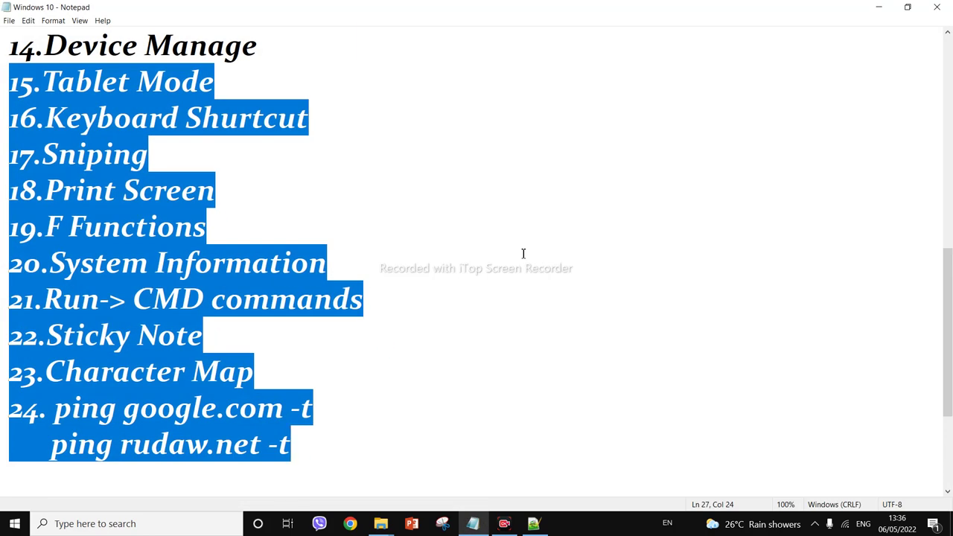
Open Task View, browse the activity timeline back through earlier dates, and return to the Notepad notes.
{"action": "key", "text": "super+Tab"}
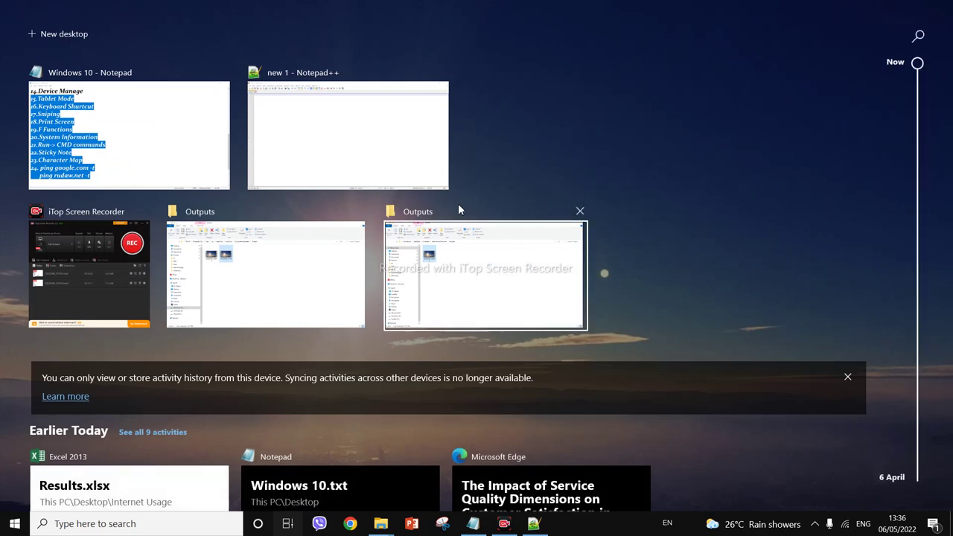
{"action": "key", "text": "super+Tab"}
{"action": "key", "text": "super+Tab"}
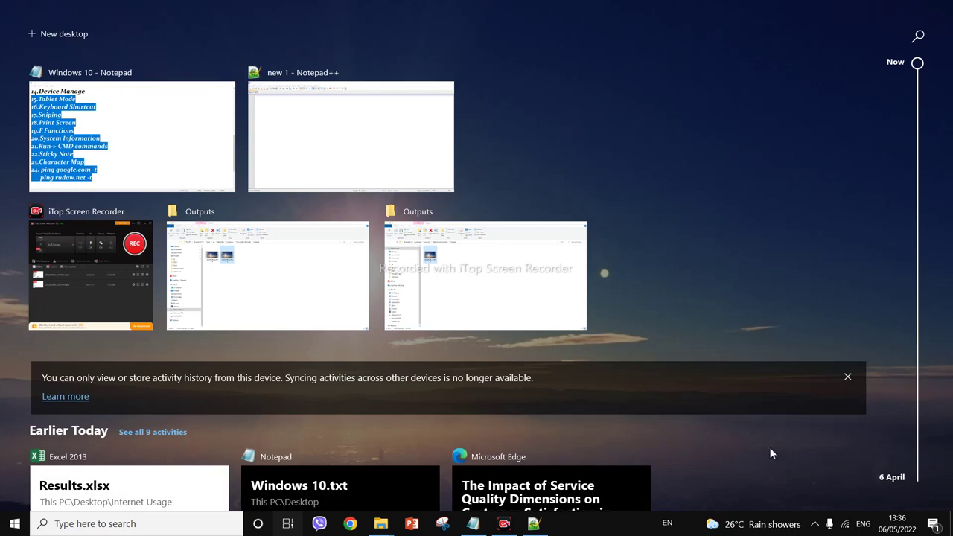
{"action": "left_click_drag", "start_coordinate": [920, 67], "coordinate": [921, 253]}
{"action": "left_click_drag", "start_coordinate": [913, 462], "coordinate": [891, 23]}
{"action": "left_click", "coordinate": [564, 124]}
{"action": "left_click", "coordinate": [221, 237]}
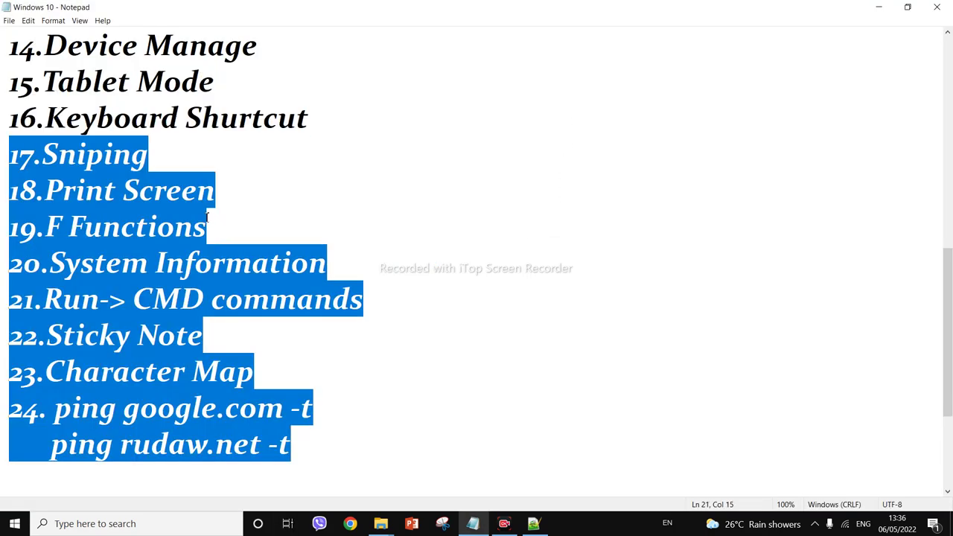
Highlight the Tablet Mode, Keyboard Shurtcut and Sniping entries in the notes one after another, then clear the selection.
{"action": "double_click", "coordinate": [156, 82]}
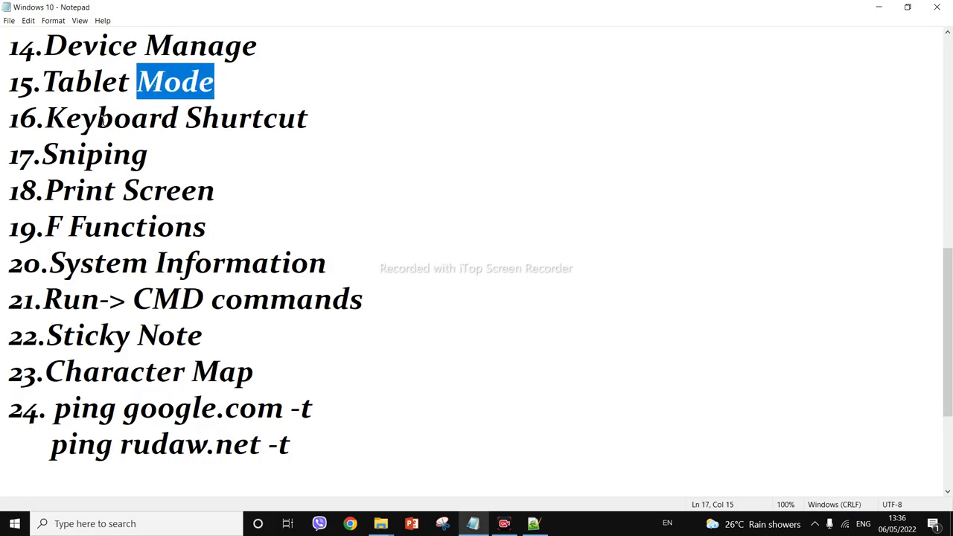
{"action": "left_click_drag", "start_coordinate": [104, 121], "coordinate": [199, 128]}
{"action": "triple_click", "coordinate": [200, 128]}
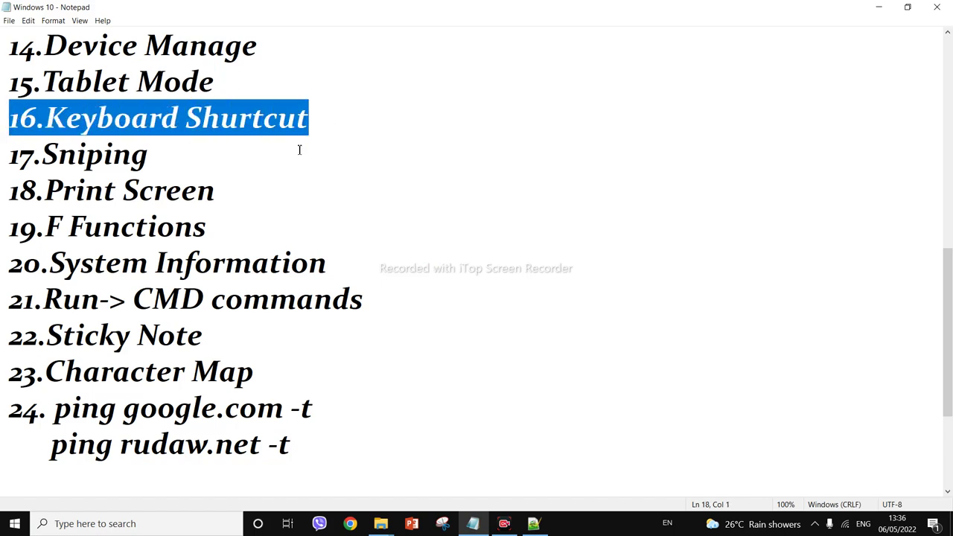
{"action": "triple_click", "coordinate": [93, 155]}
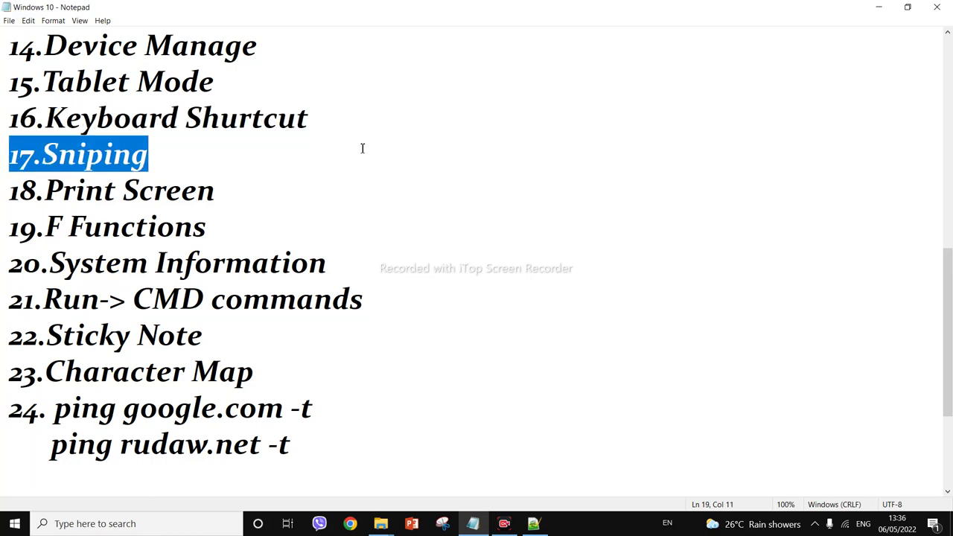
{"action": "left_click", "coordinate": [248, 149]}
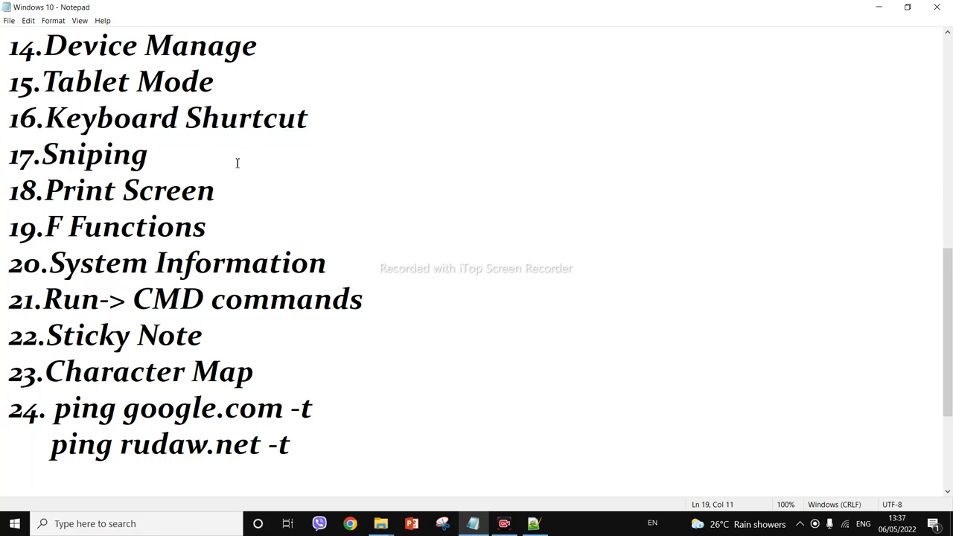
Search for "sni", launch the Snipping Tool and move its window clear of the list of notes.
{"action": "key", "text": "super"}
{"action": "type", "text": "sni"}
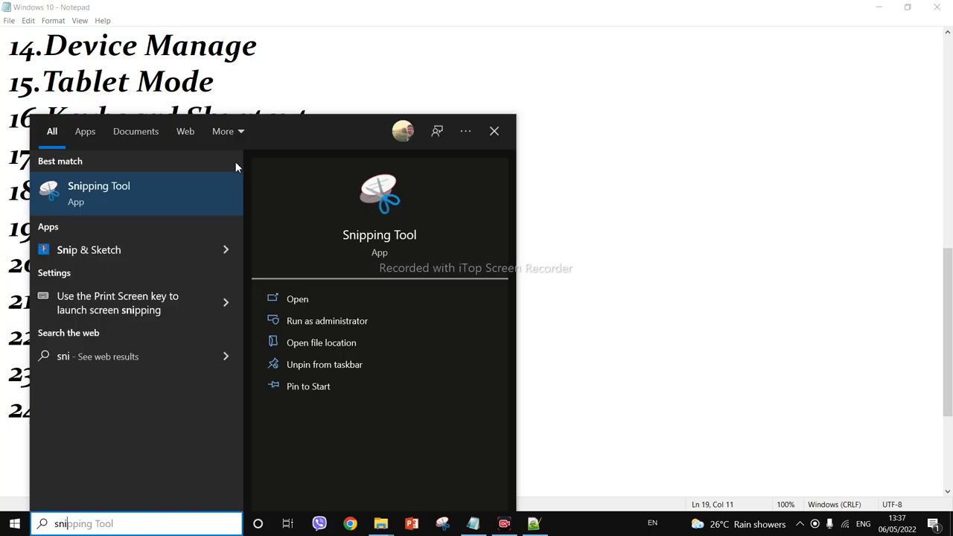
{"action": "left_click", "coordinate": [120, 194]}
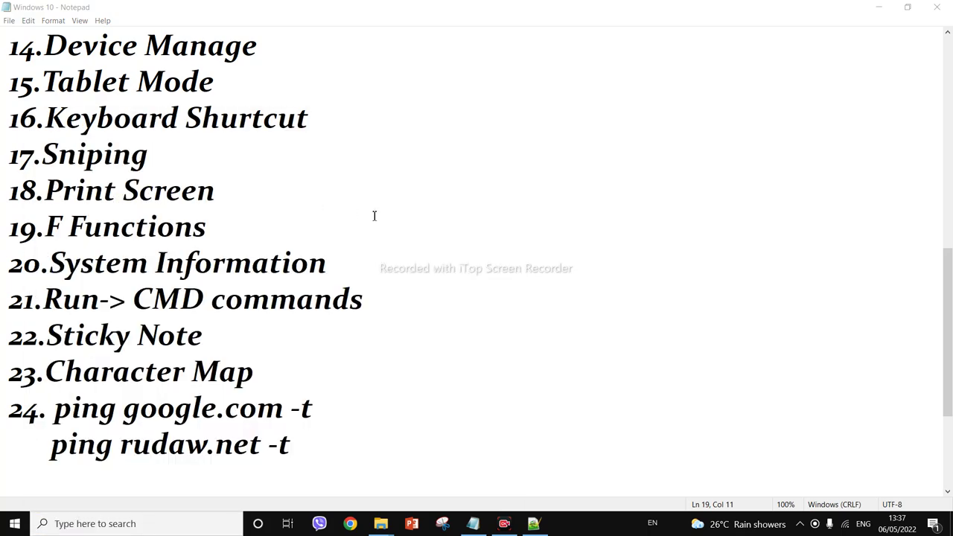
{"action": "left_click_drag", "start_coordinate": [290, 369], "coordinate": [621, 275]}
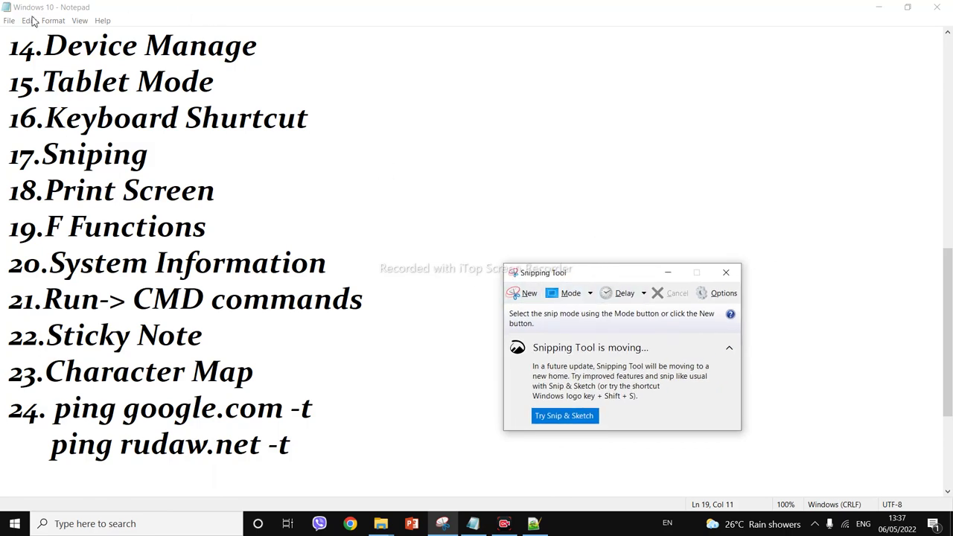
Minimize Notepad and Notepad++, and capture a rectangular snip of the top three rows of desktop icons.
{"action": "left_click", "coordinate": [879, 7]}
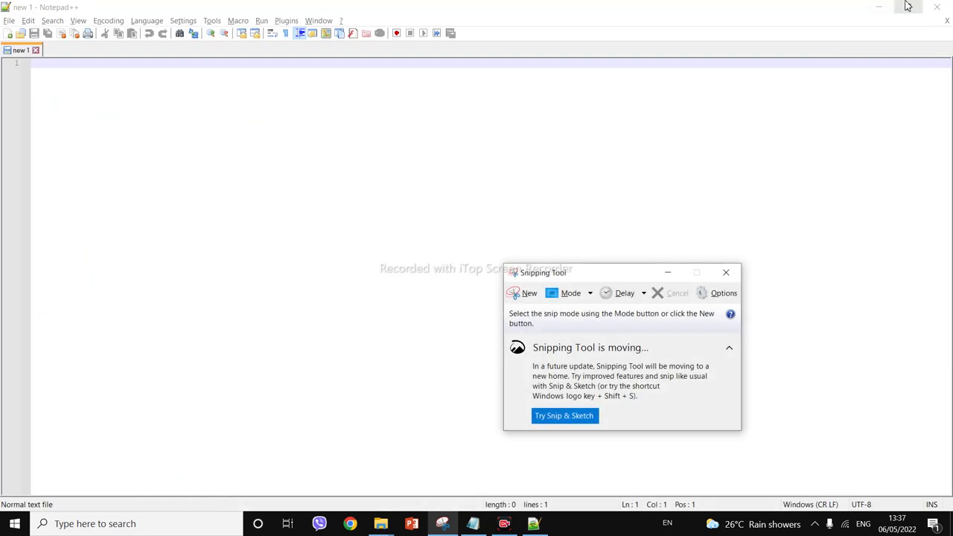
{"action": "left_click", "coordinate": [879, 6]}
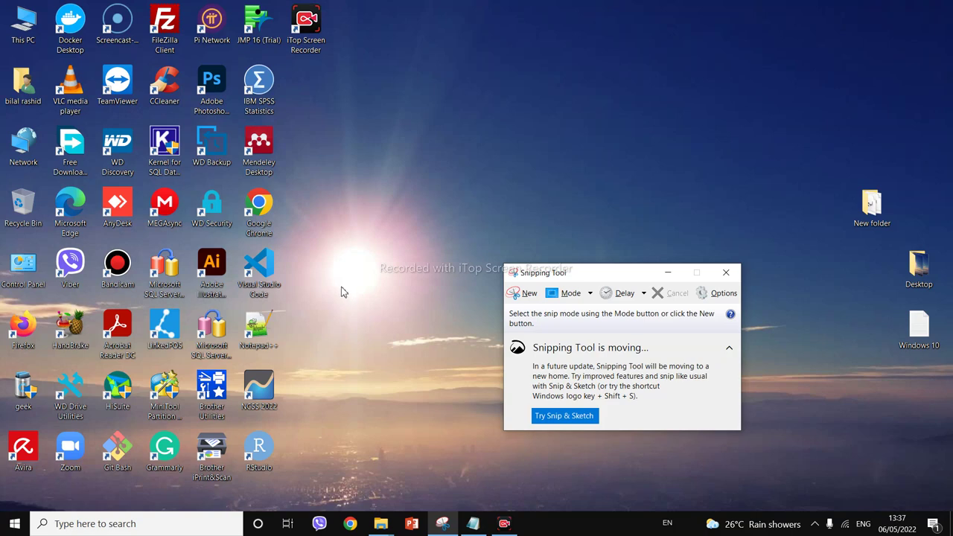
{"action": "left_click", "coordinate": [521, 294]}
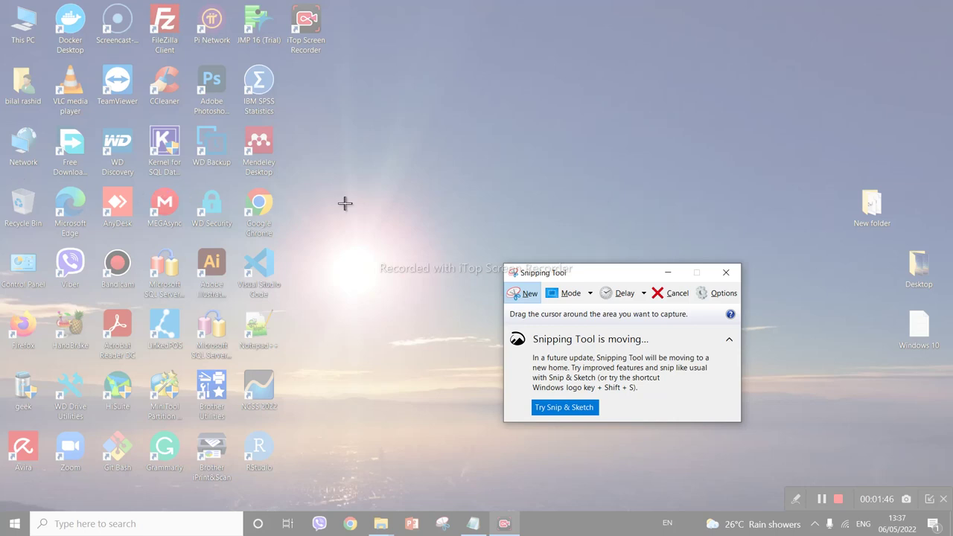
{"action": "left_click_drag", "start_coordinate": [2, 1], "coordinate": [351, 186]}
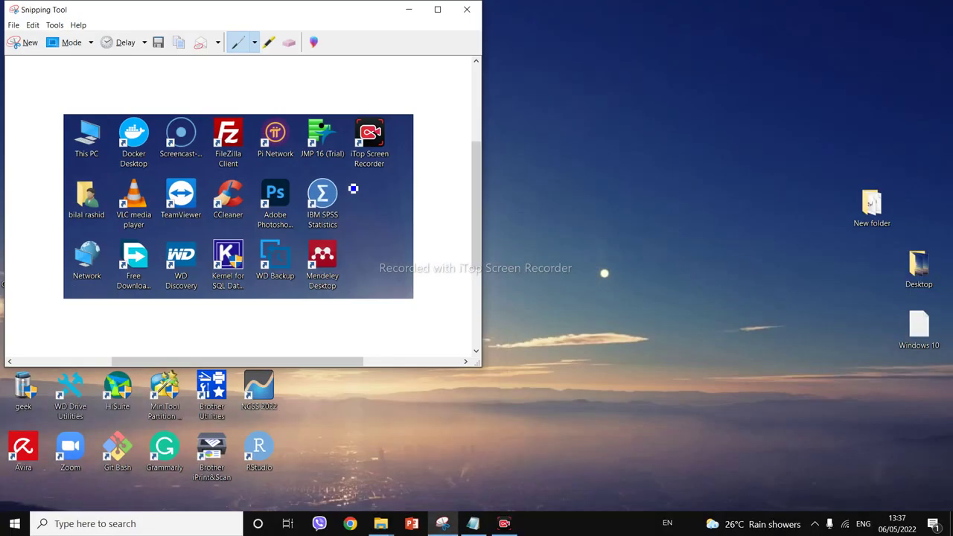
Save the snip to the Desktop as a PNG named Capture, and open the saved image briefly to check it.
{"action": "left_click", "coordinate": [158, 44]}
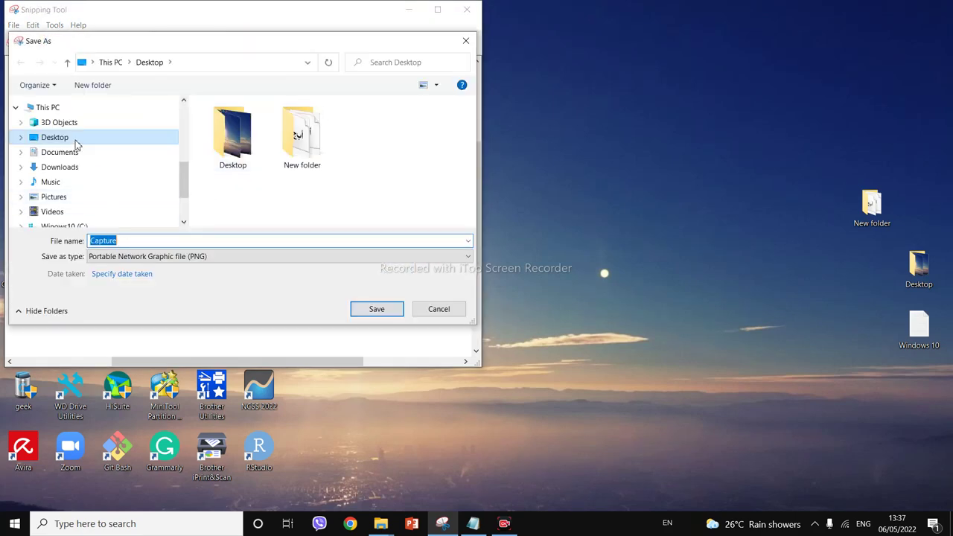
{"action": "left_click", "coordinate": [377, 309]}
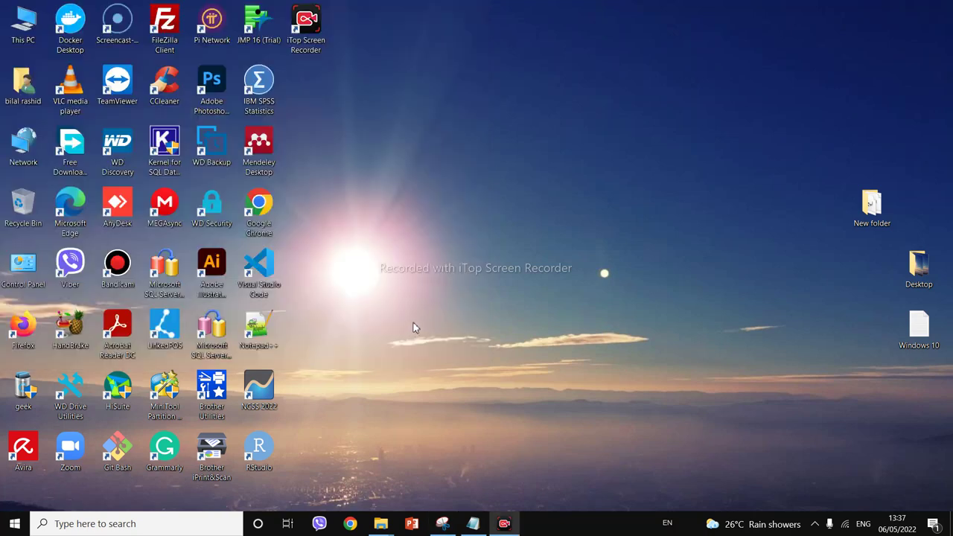
{"action": "left_click", "coordinate": [468, 10]}
{"action": "double_click", "coordinate": [311, 102]}
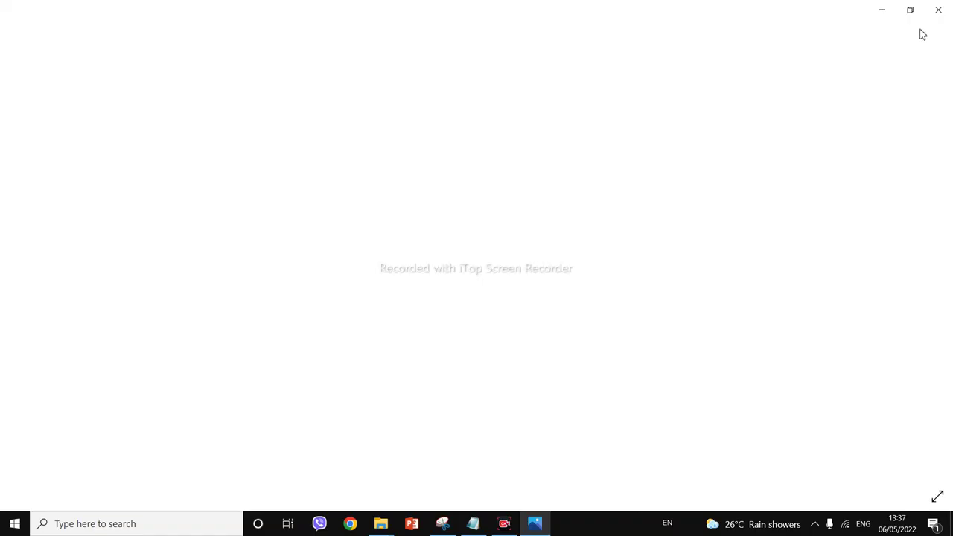
{"action": "left_click", "coordinate": [940, 10]}
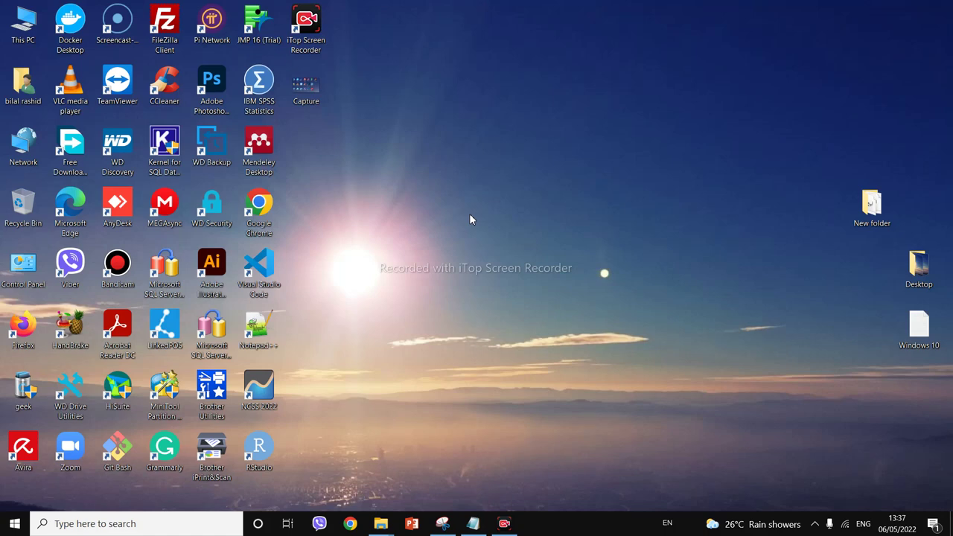
Return to the Snipping Tool and capture a new snip around the "New folder" icon on the desktop.
{"action": "left_click", "coordinate": [442, 523]}
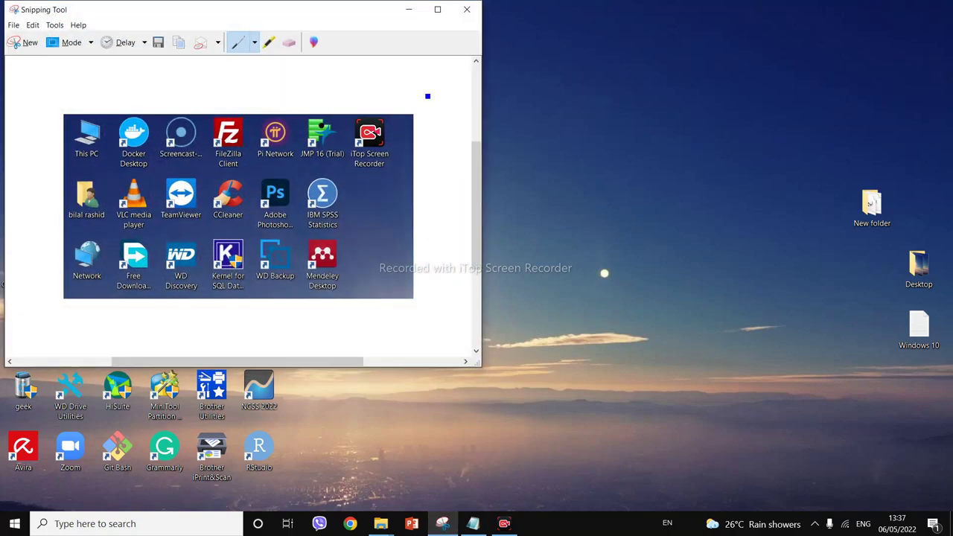
{"action": "left_click", "coordinate": [29, 43]}
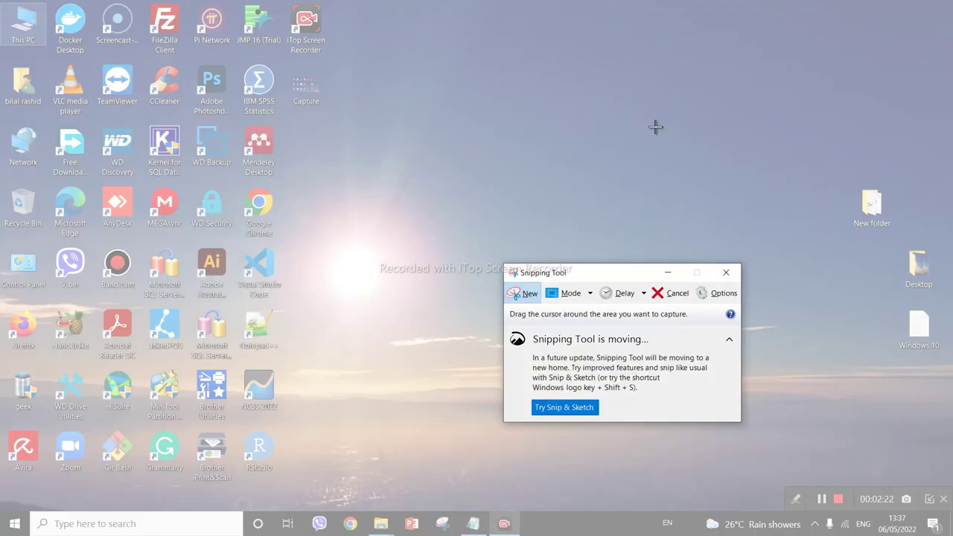
{"action": "left_click_drag", "start_coordinate": [793, 163], "coordinate": [924, 239]}
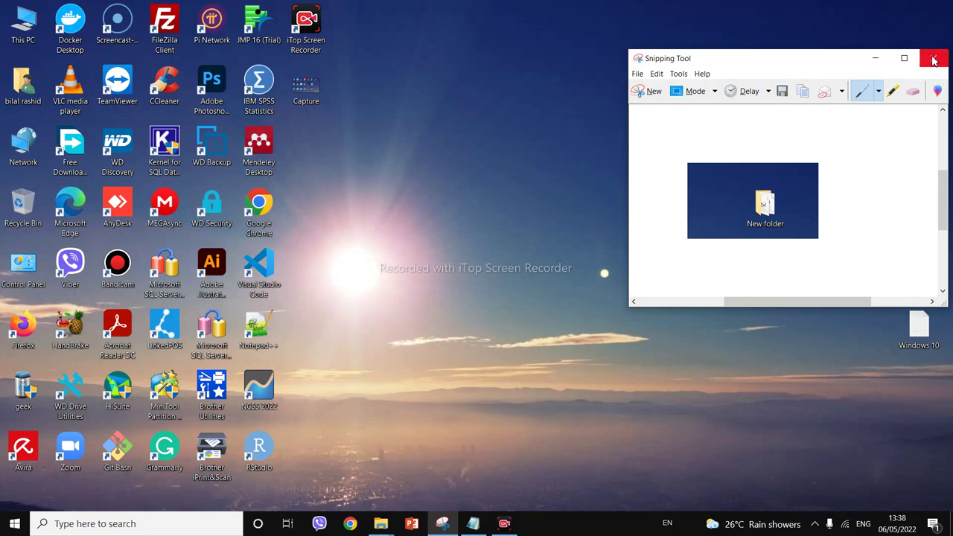
Switch back to the Windows 10 notes in Notepad and highlight the F Functions entry.
{"action": "mouse_move", "coordinate": [443, 524]}
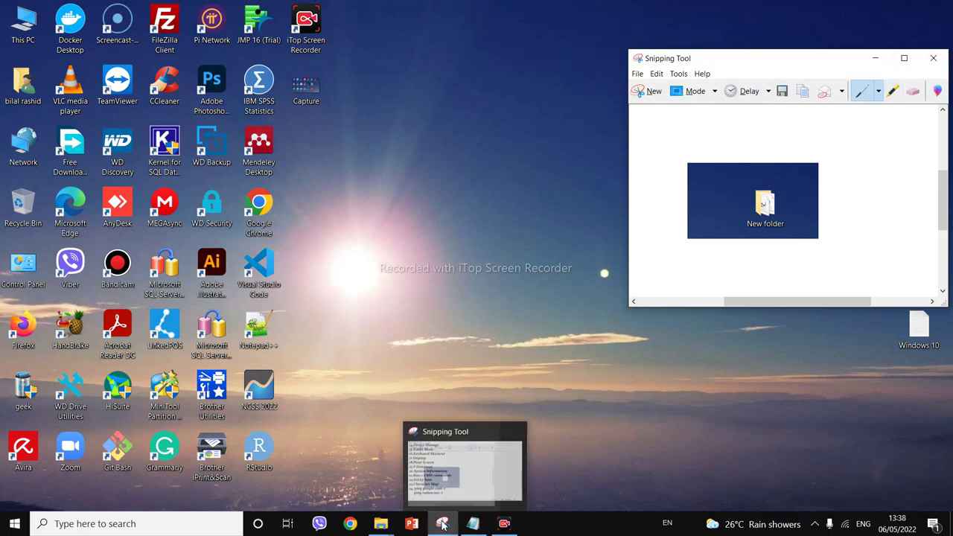
{"action": "left_click", "coordinate": [474, 525]}
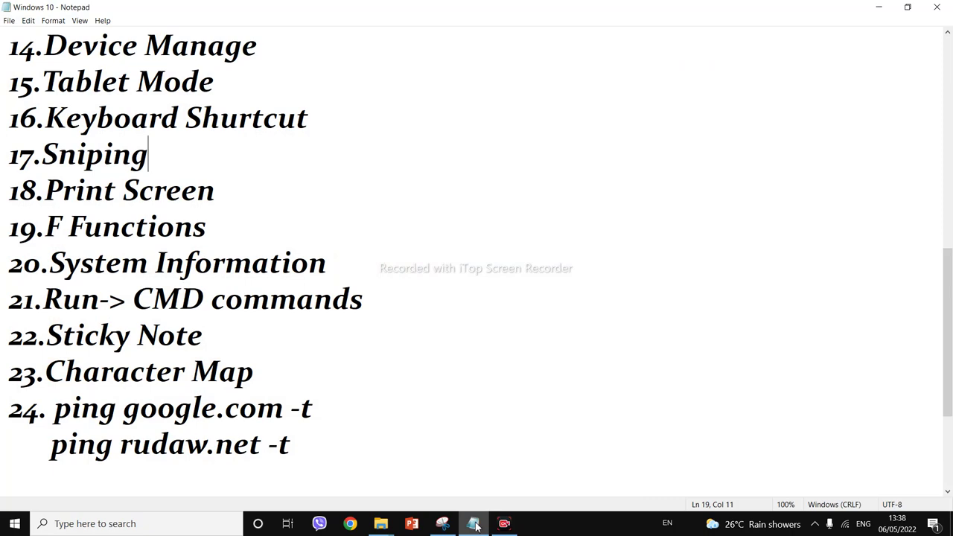
{"action": "left_click", "coordinate": [475, 525]}
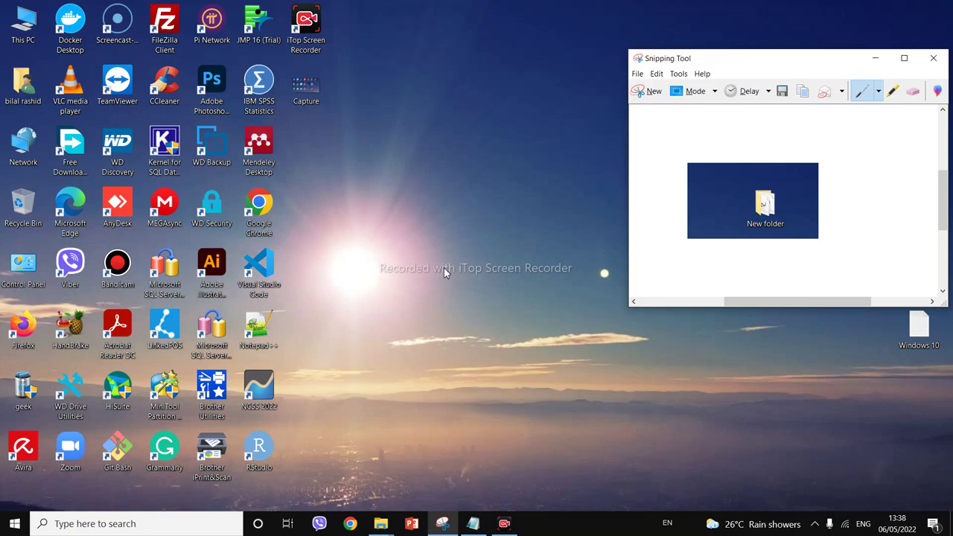
{"action": "left_click", "coordinate": [473, 523]}
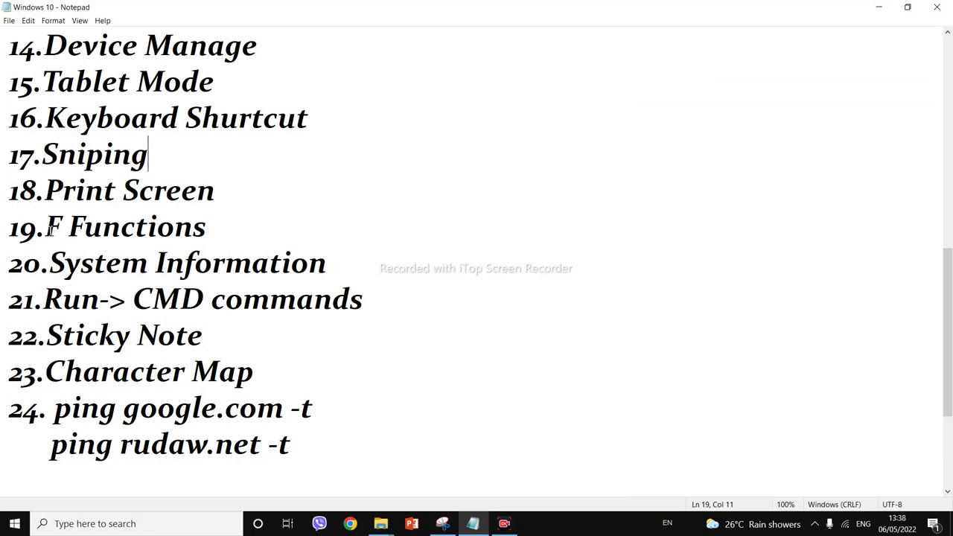
{"action": "left_click_drag", "start_coordinate": [46, 226], "coordinate": [232, 221]}
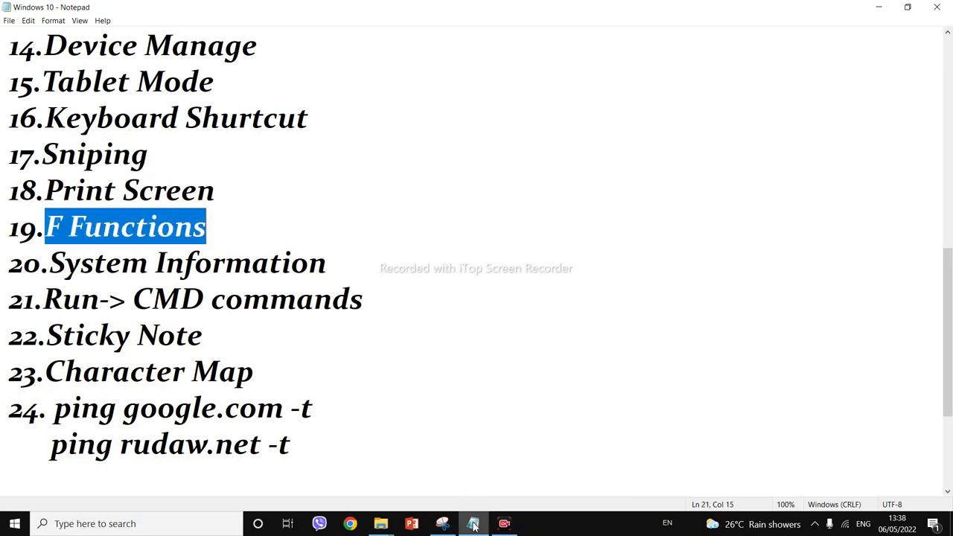
{"action": "mouse_move", "coordinate": [473, 526]}
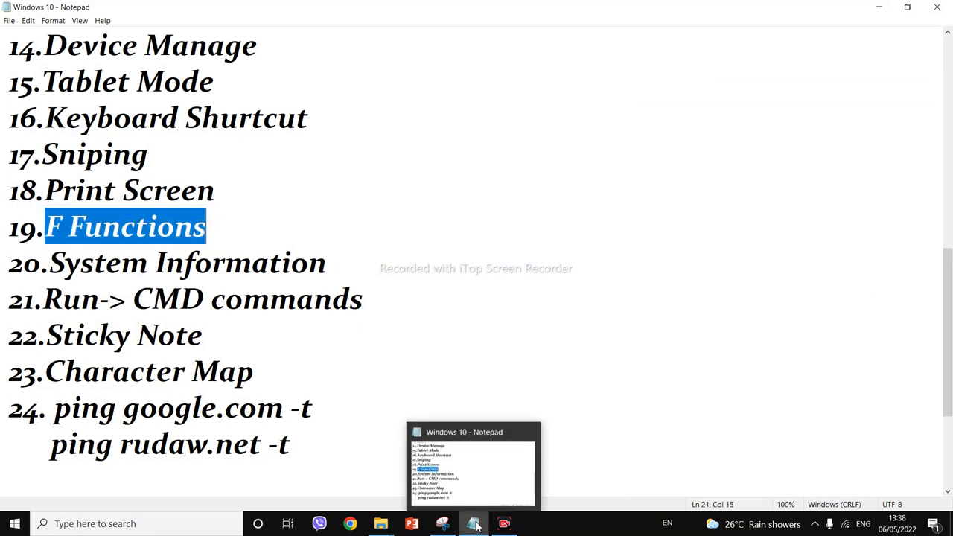
Highlight words in the System Information entry of the notes, ending on "Information", and minimize Notepad to show the desktop.
{"action": "double_click", "coordinate": [114, 271]}
{"action": "left_click", "coordinate": [255, 269]}
{"action": "double_click", "coordinate": [256, 269]}
{"action": "left_click", "coordinate": [473, 523]}
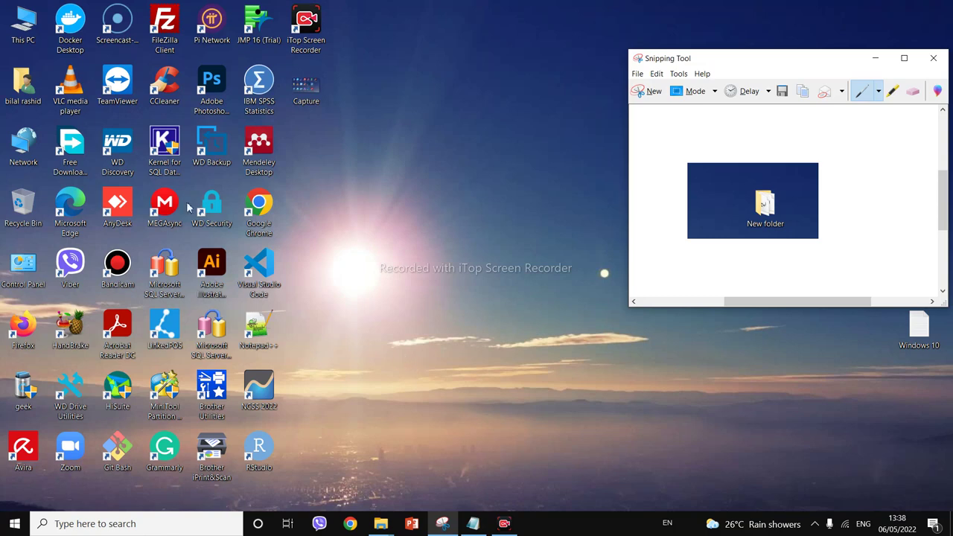
Open Task Manager and display its performance data.
{"action": "right_click", "coordinate": [586, 523]}
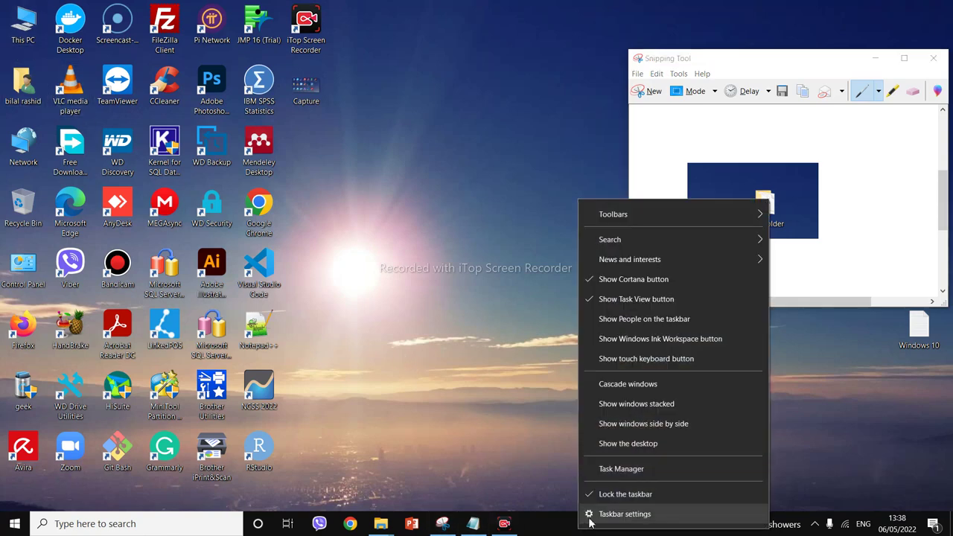
{"action": "left_click", "coordinate": [606, 469]}
{"action": "right_click", "coordinate": [611, 530]}
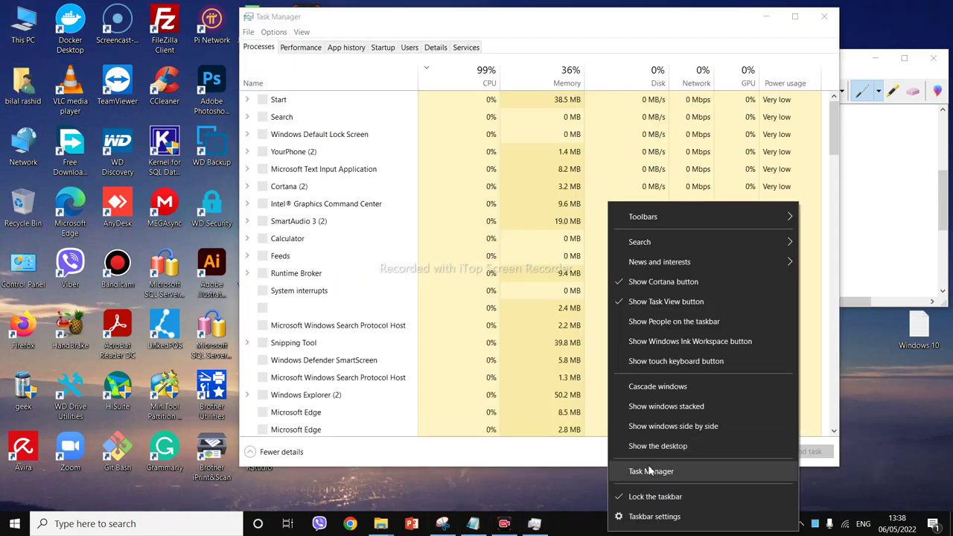
{"action": "key", "text": "Escape"}
{"action": "left_click", "coordinate": [298, 50]}
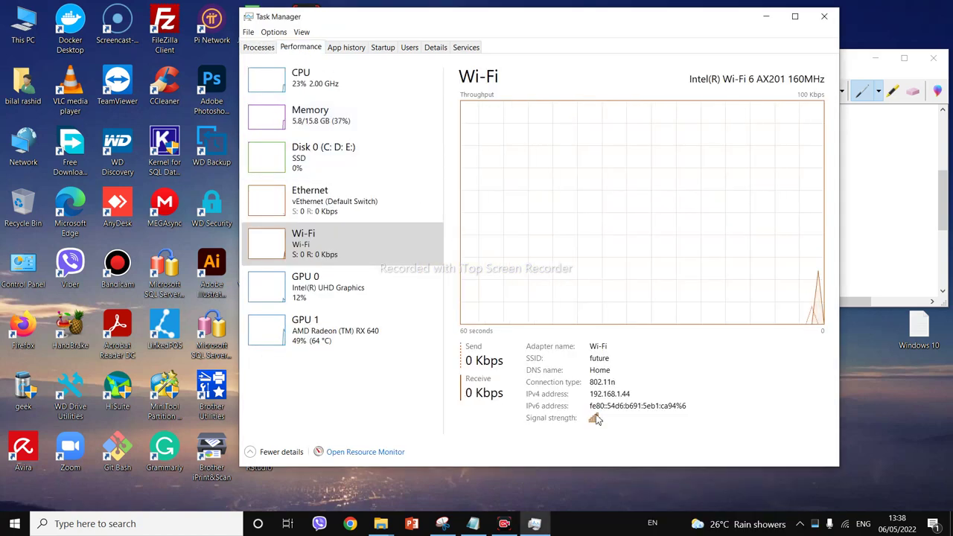
Review the CPU, Memory and Disk 0 performance details, and close Task Manager.
{"action": "left_click", "coordinate": [326, 93]}
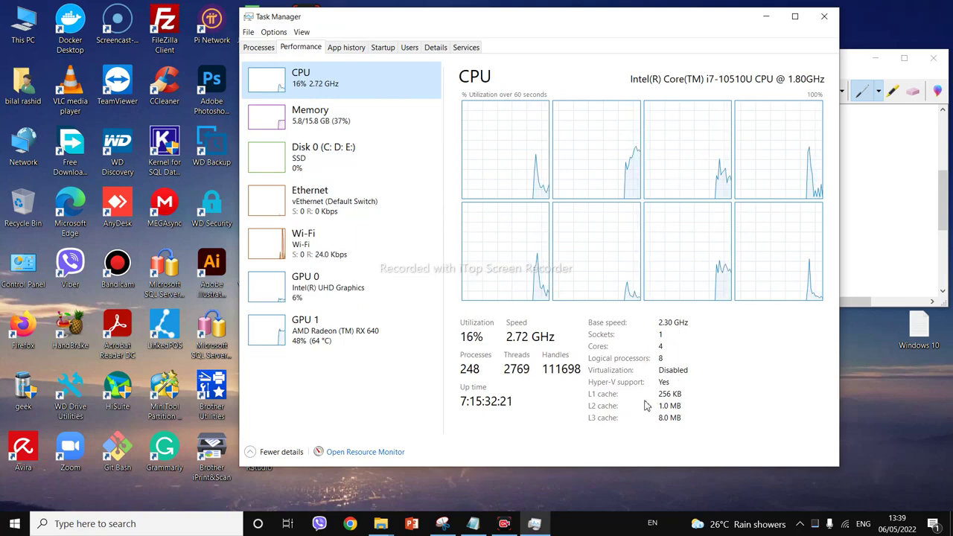
{"action": "left_click", "coordinate": [349, 119]}
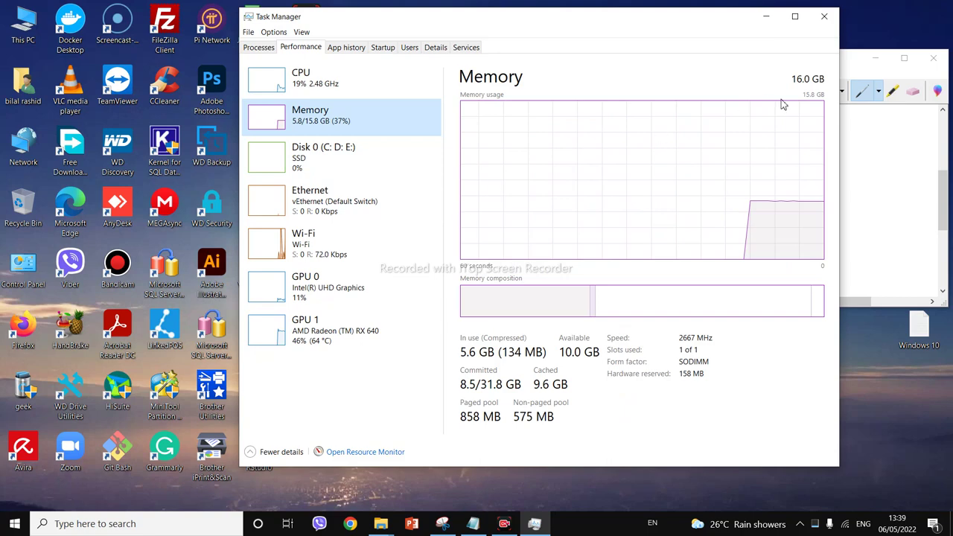
{"action": "left_click", "coordinate": [344, 168]}
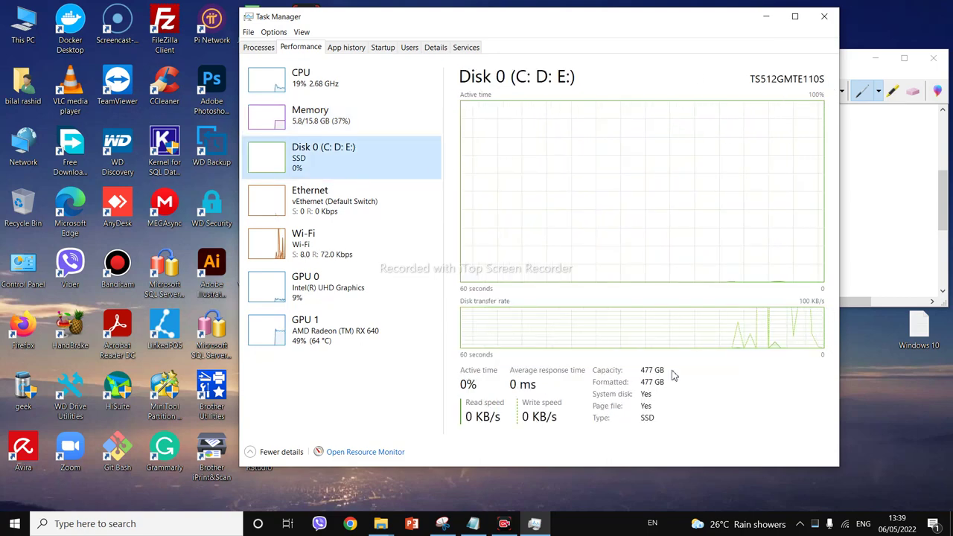
{"action": "left_click", "coordinate": [822, 16]}
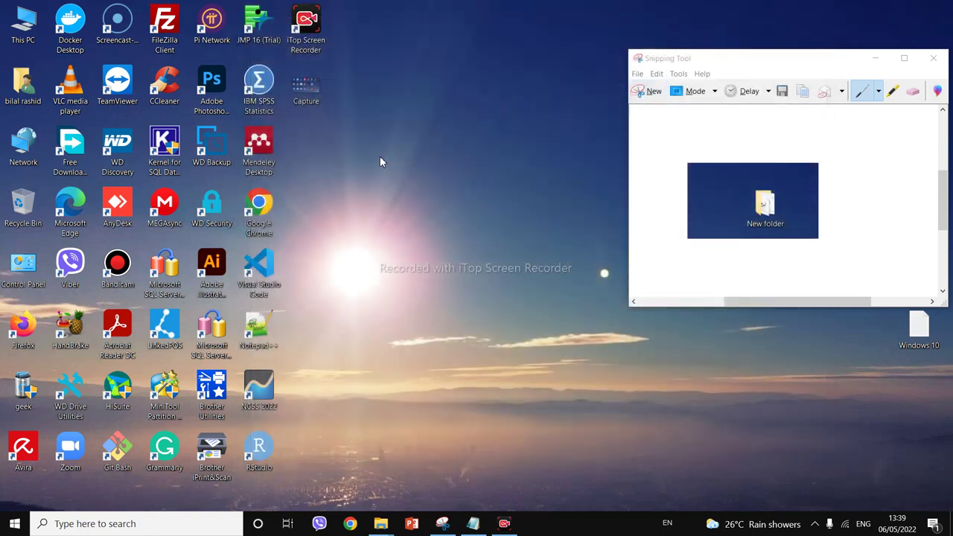
Open the properties of This PC, close the window, and reopen it to show the device specifications.
{"action": "right_click", "coordinate": [33, 22]}
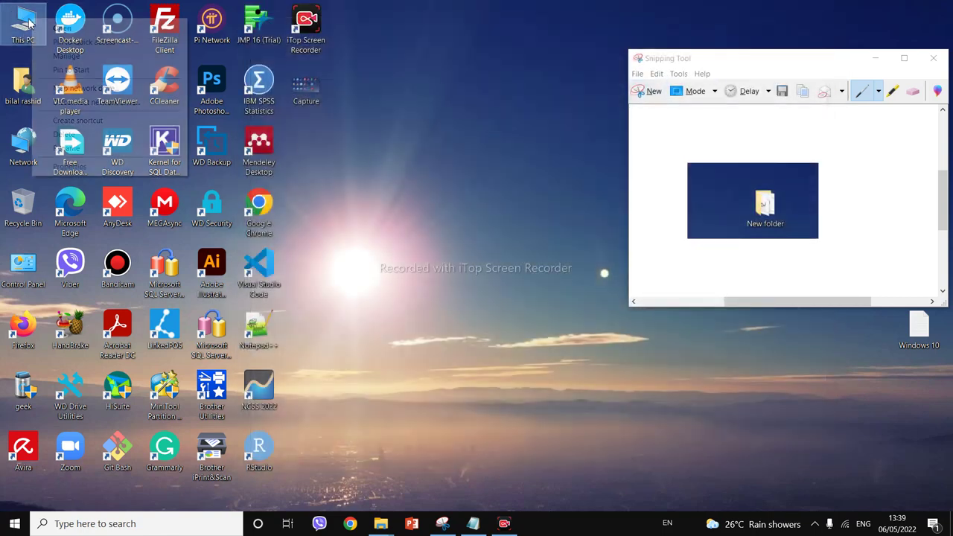
{"action": "left_click", "coordinate": [46, 168]}
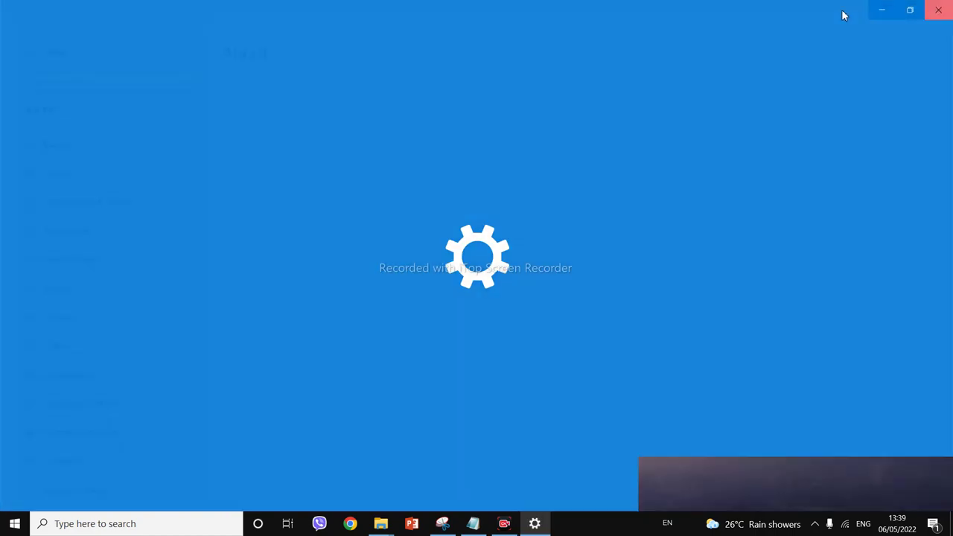
{"action": "left_click", "coordinate": [936, 12]}
{"action": "right_click", "coordinate": [29, 36]}
{"action": "left_click", "coordinate": [65, 183]}
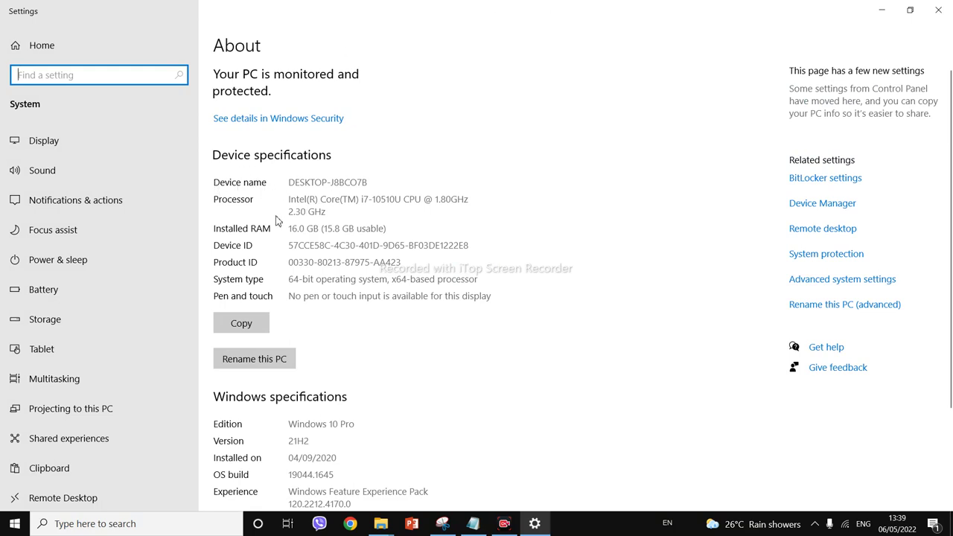
Highlight parts of the processor name, including Intel, i7 and 10510U, review the Windows specifications below, and close Settings.
{"action": "double_click", "coordinate": [301, 201]}
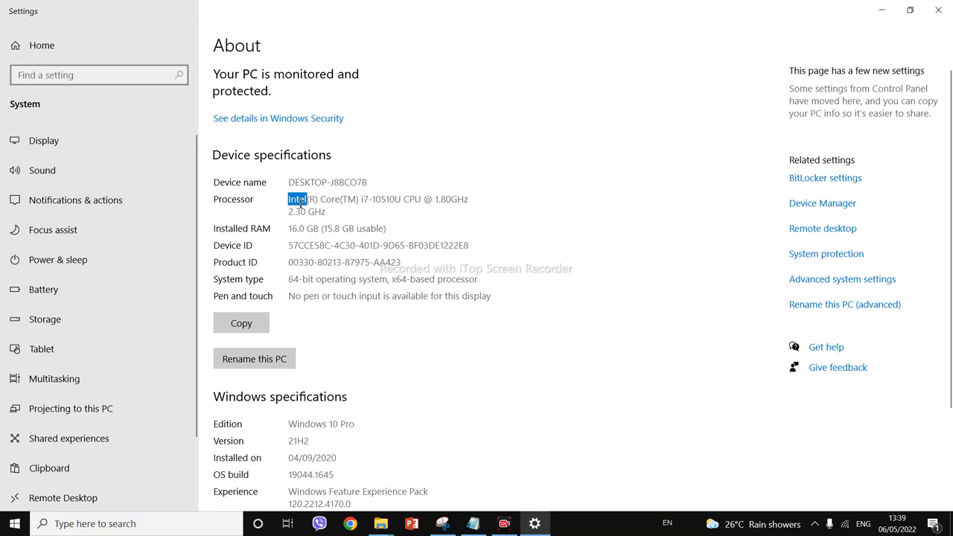
{"action": "double_click", "coordinate": [364, 201]}
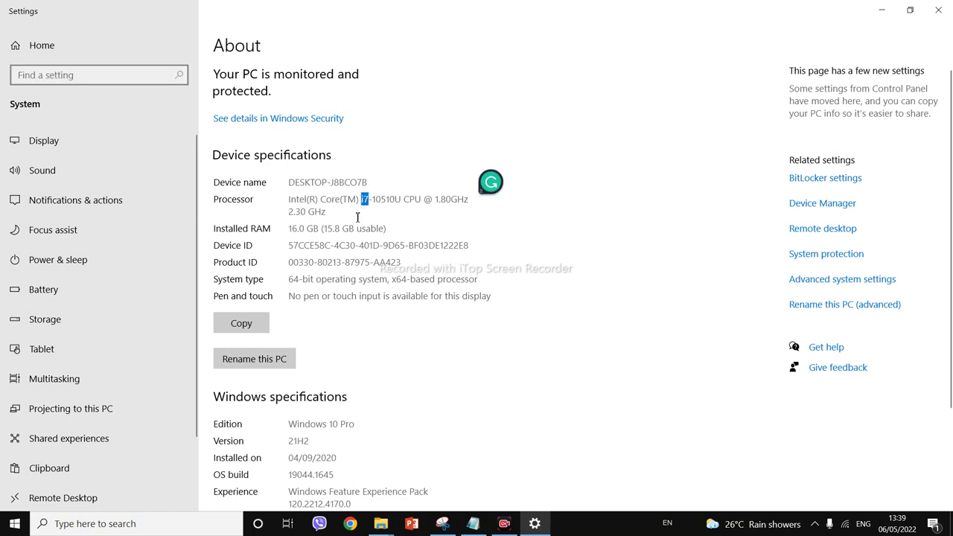
{"action": "double_click", "coordinate": [396, 201]}
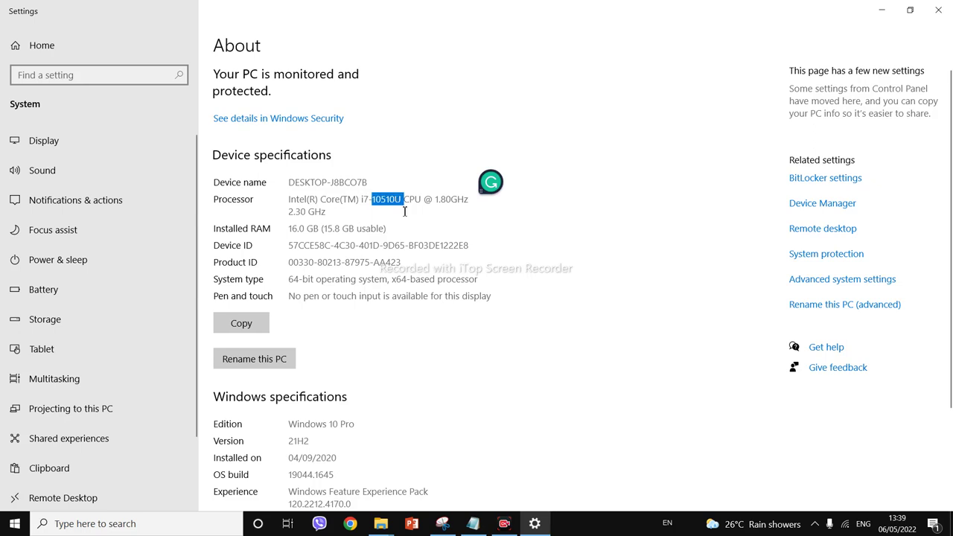
{"action": "double_click", "coordinate": [413, 199]}
{"action": "left_click", "coordinate": [328, 213]}
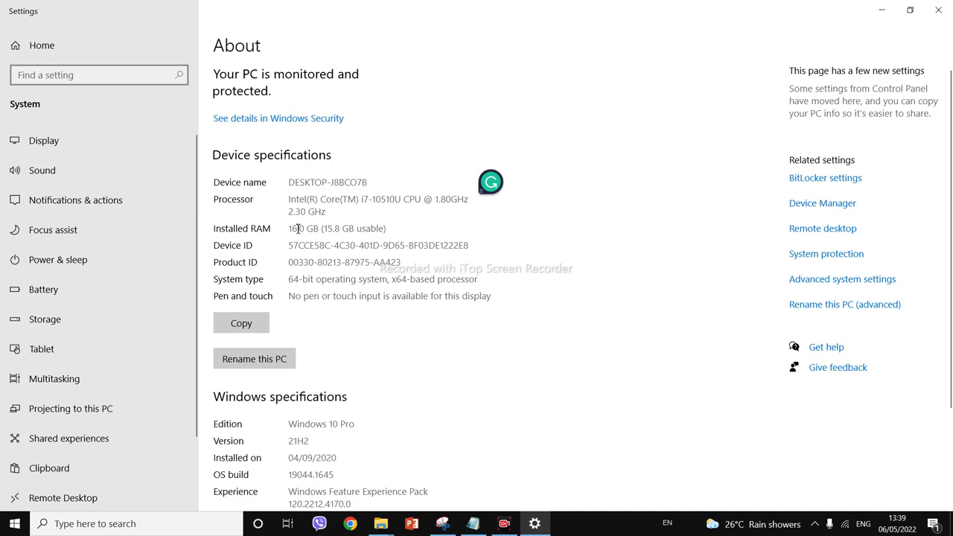
{"action": "scroll", "coordinate": [261, 307], "scroll_direction": "down", "scroll_amount": 4}
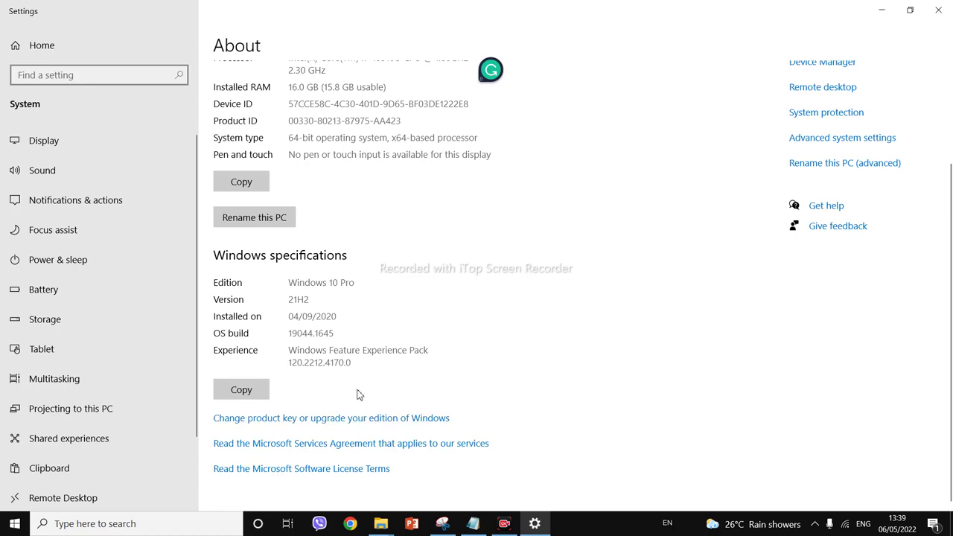
{"action": "left_click", "coordinate": [938, 10]}
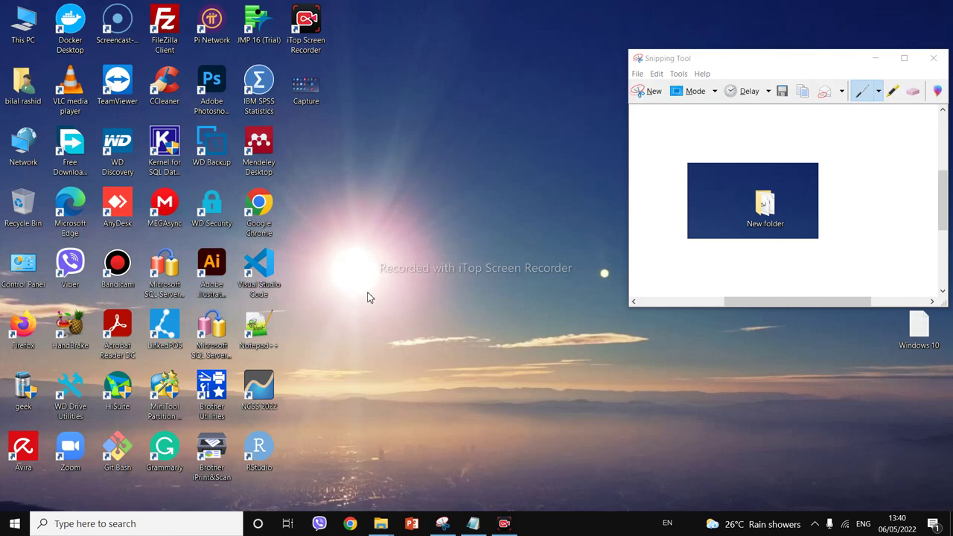
Search Windows for "dxdiag" and launch the DirectX Diagnostic Tool.
{"action": "key", "text": "super"}
{"action": "type", "text": "dx"}
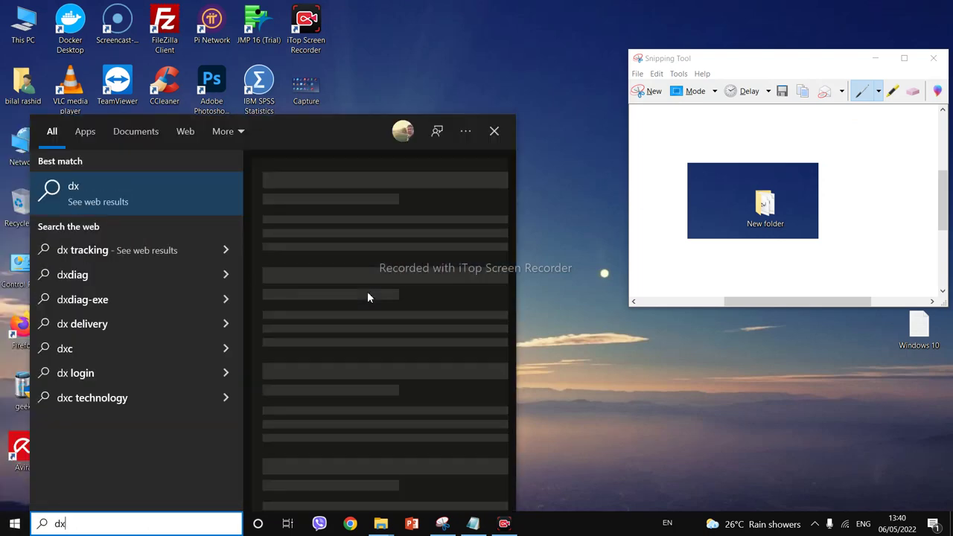
{"action": "type", "text": "diag"}
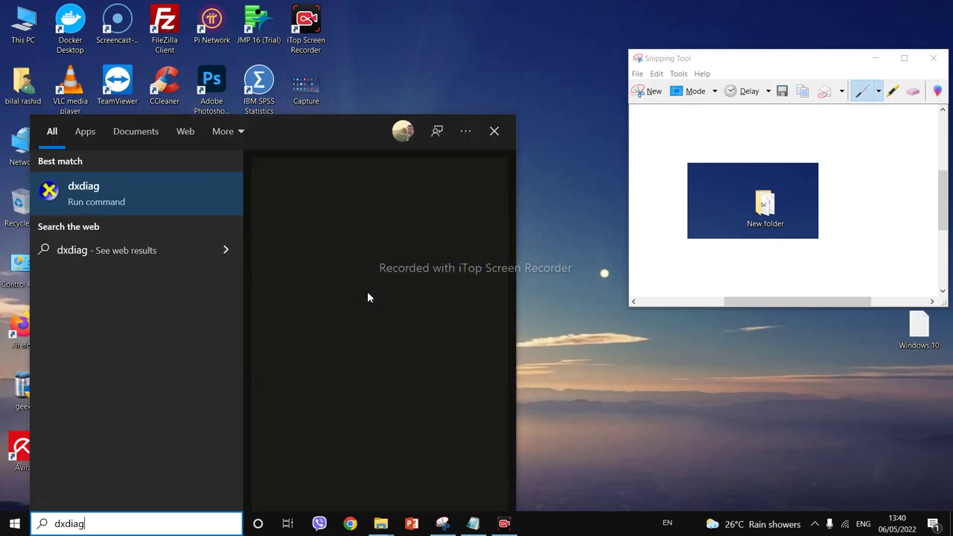
{"action": "left_click", "coordinate": [69, 205]}
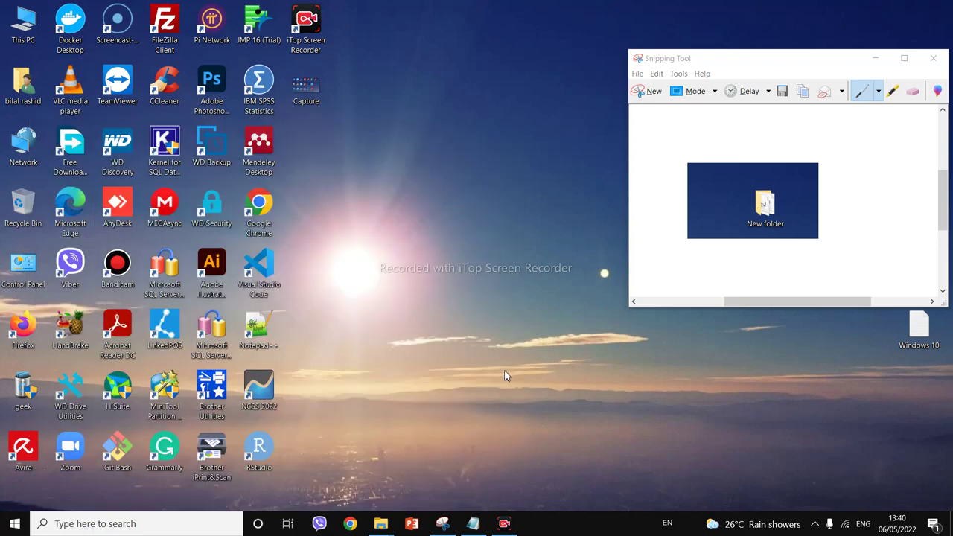
{"action": "mouse_move", "coordinate": [479, 527]}
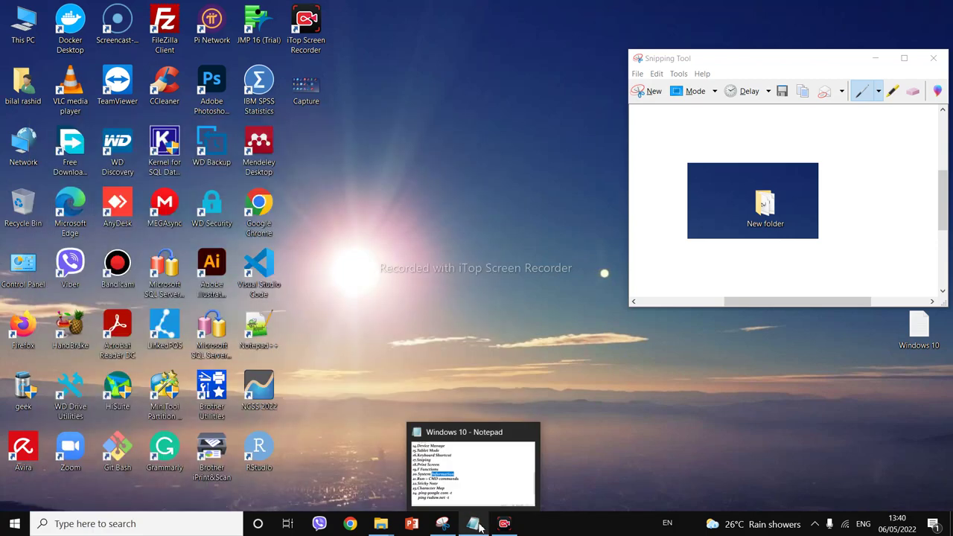
{"action": "left_click", "coordinate": [503, 253]}
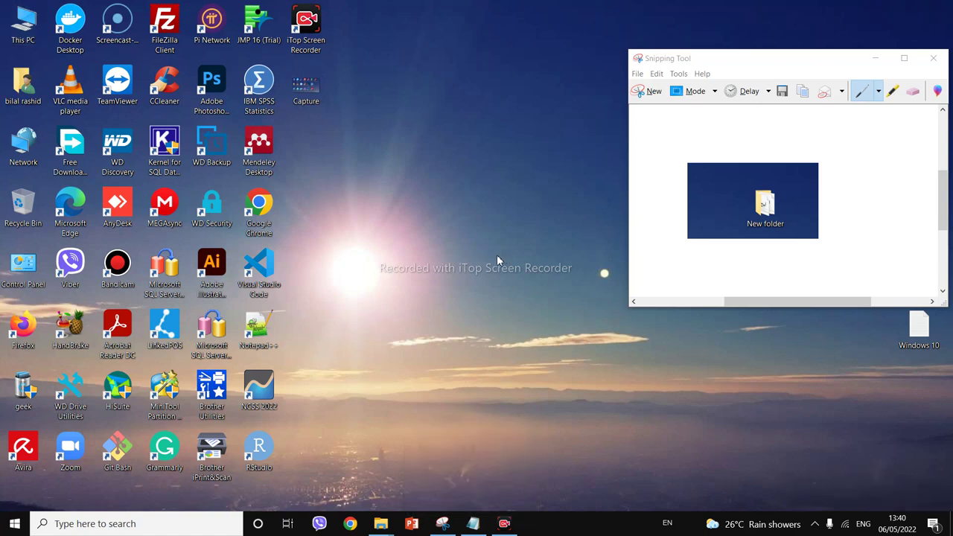
Search Windows for "system", open System Information, and view the CD-ROM entry under Components.
{"action": "key", "text": "super"}
{"action": "type", "text": "system"}
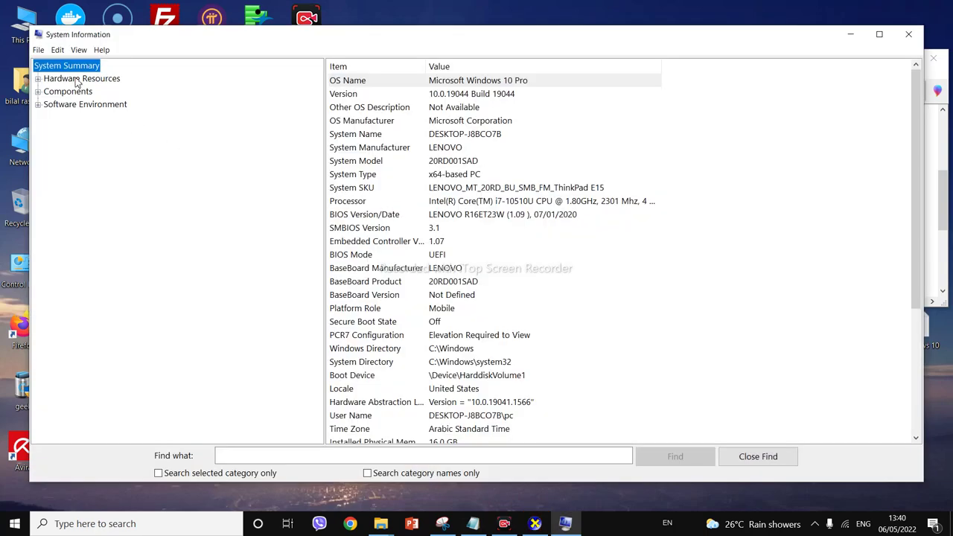
{"action": "left_click", "coordinate": [78, 79]}
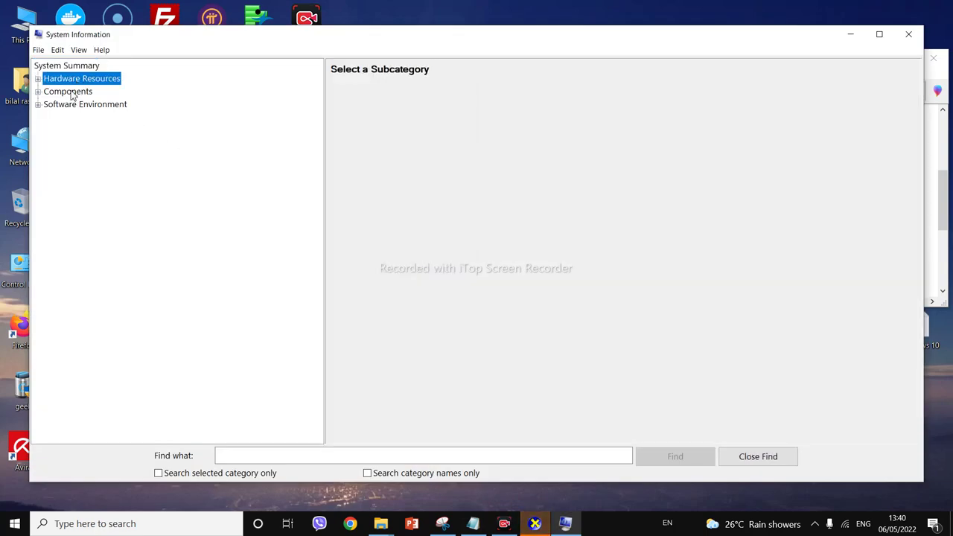
{"action": "left_click", "coordinate": [73, 92]}
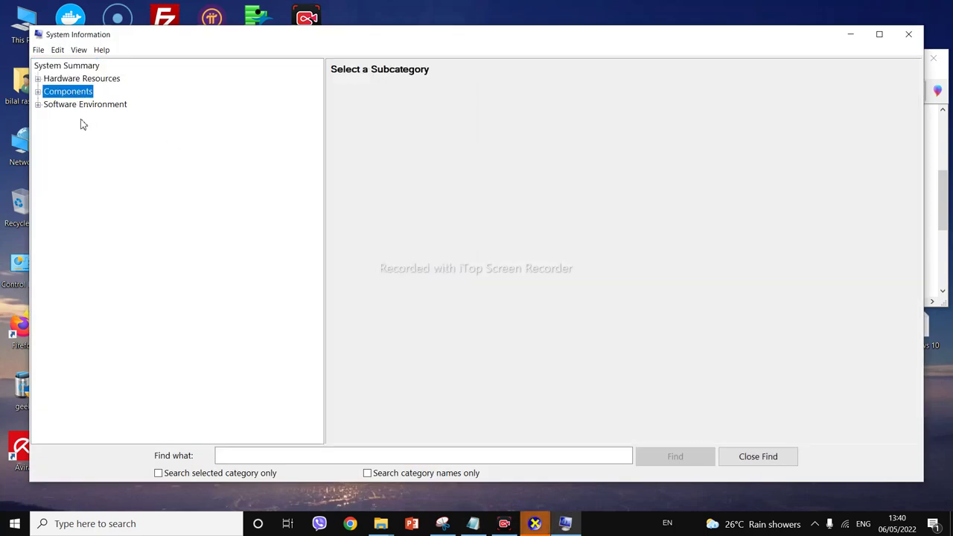
{"action": "left_click", "coordinate": [37, 92]}
{"action": "left_click", "coordinate": [75, 119]}
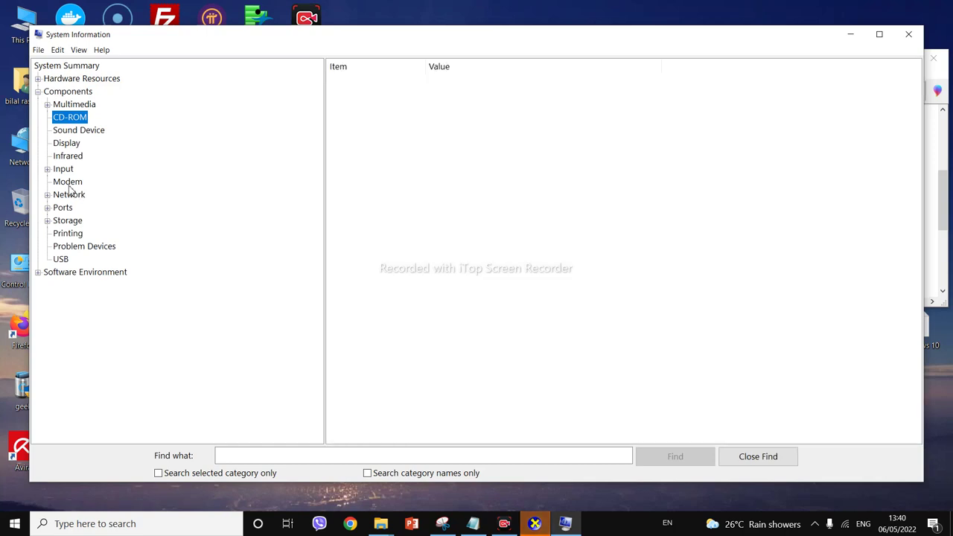
View the Modem component and Memory hardware resources, expand the Storage group, and close System Information.
{"action": "left_click", "coordinate": [71, 182]}
{"action": "left_click", "coordinate": [37, 78]}
{"action": "left_click", "coordinate": [69, 156]}
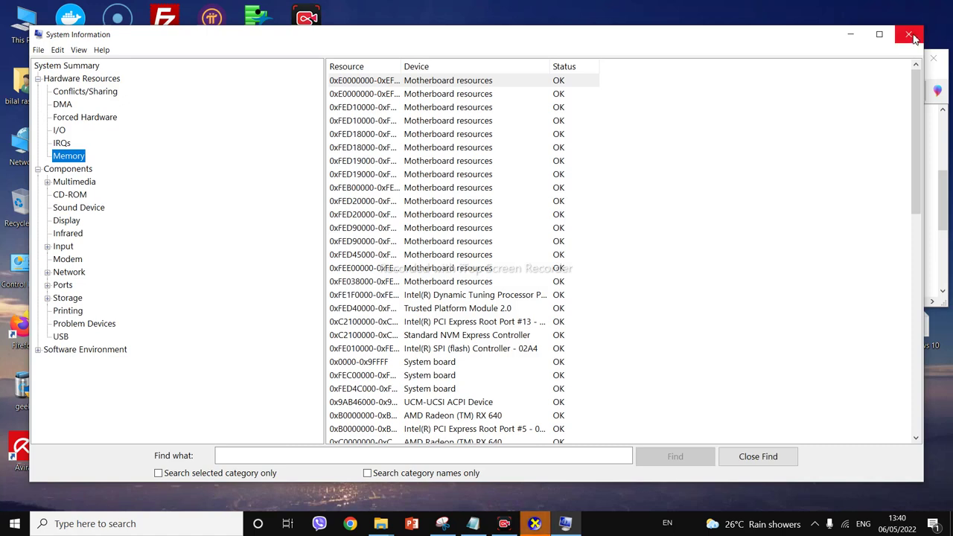
{"action": "left_click", "coordinate": [47, 298]}
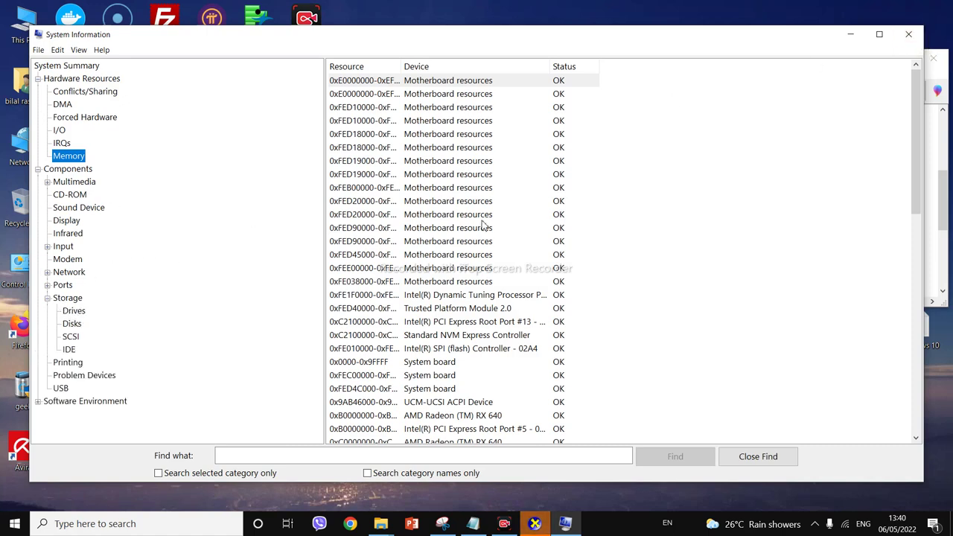
{"action": "left_click_drag", "start_coordinate": [89, 37], "coordinate": [60, 40]}
{"action": "left_click", "coordinate": [884, 41]}
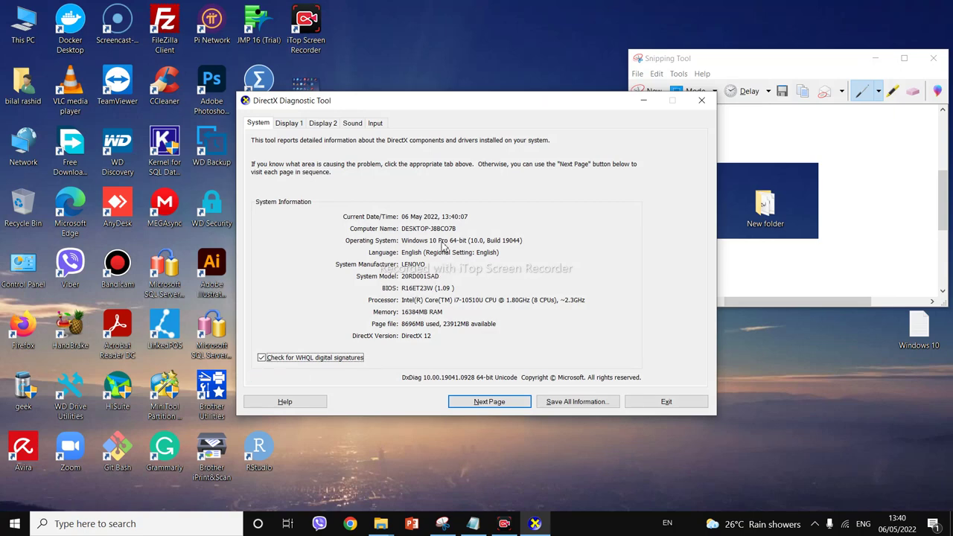
Review the Display 1, Display 2, Sound and Input pages of the DirectX Diagnostic Tool, and close it.
{"action": "left_click", "coordinate": [289, 123]}
{"action": "left_click", "coordinate": [337, 126]}
{"action": "left_click", "coordinate": [361, 125]}
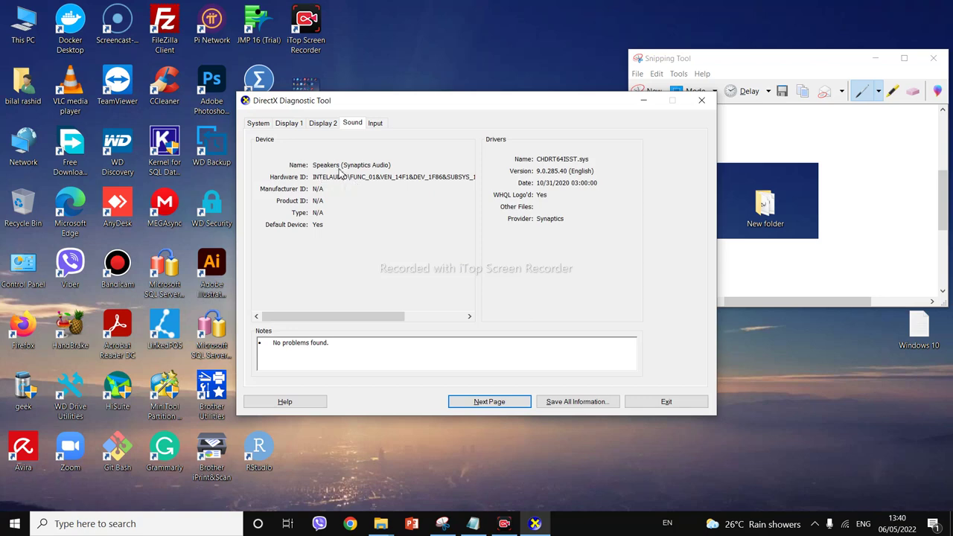
{"action": "left_click", "coordinate": [374, 124]}
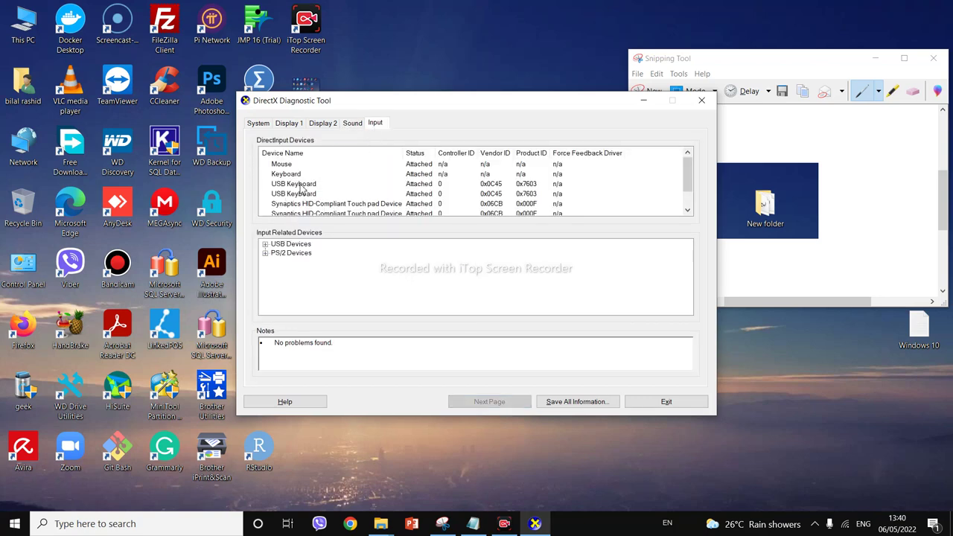
{"action": "scroll", "coordinate": [293, 208], "scroll_direction": "down", "scroll_amount": 1}
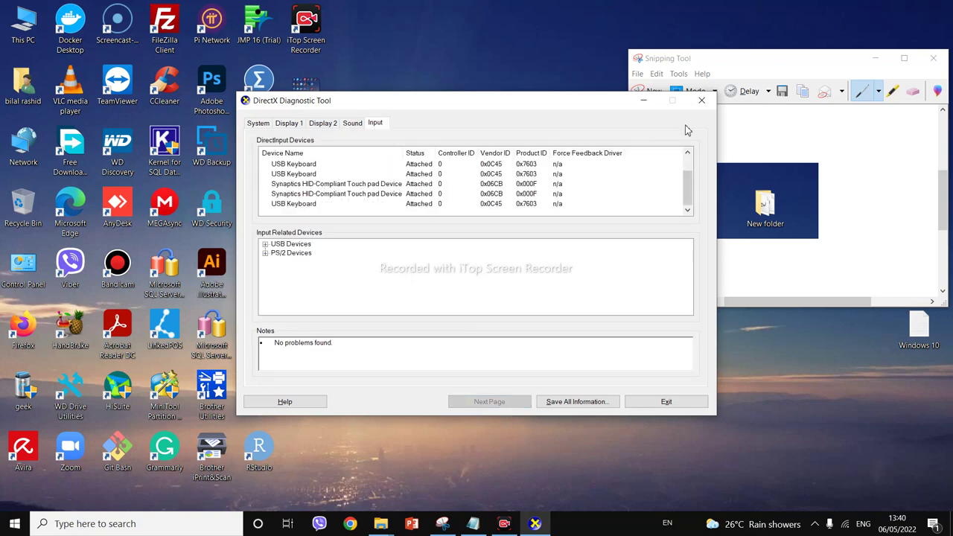
{"action": "left_click", "coordinate": [702, 100]}
Switch back to the Windows 10 notes in Notepad and highlight text in the CMD commands, Sticky Note and Character Map entries.
{"action": "left_click", "coordinate": [482, 525]}
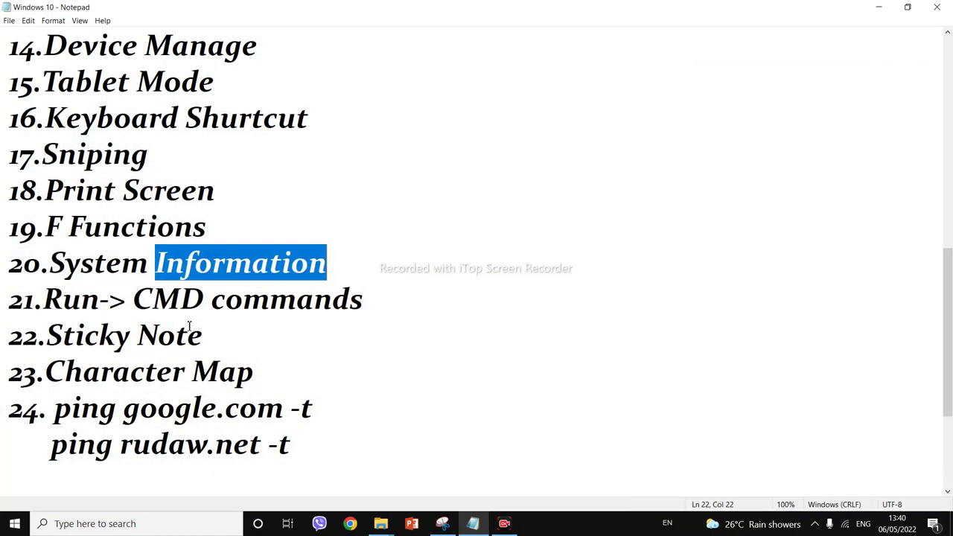
{"action": "double_click", "coordinate": [325, 316]}
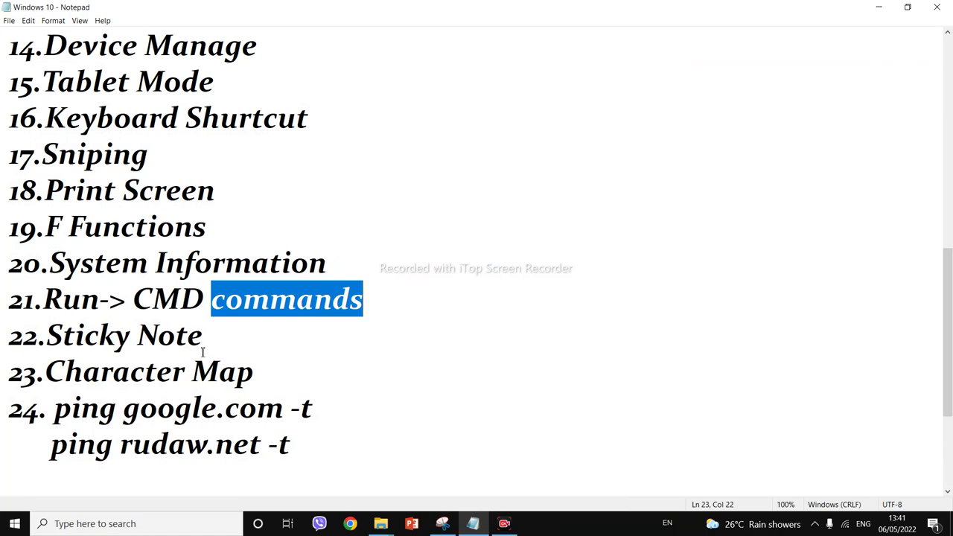
{"action": "double_click", "coordinate": [126, 316]}
{"action": "left_click_drag", "start_coordinate": [237, 339], "coordinate": [65, 336]}
{"action": "left_click_drag", "start_coordinate": [269, 380], "coordinate": [70, 372]}
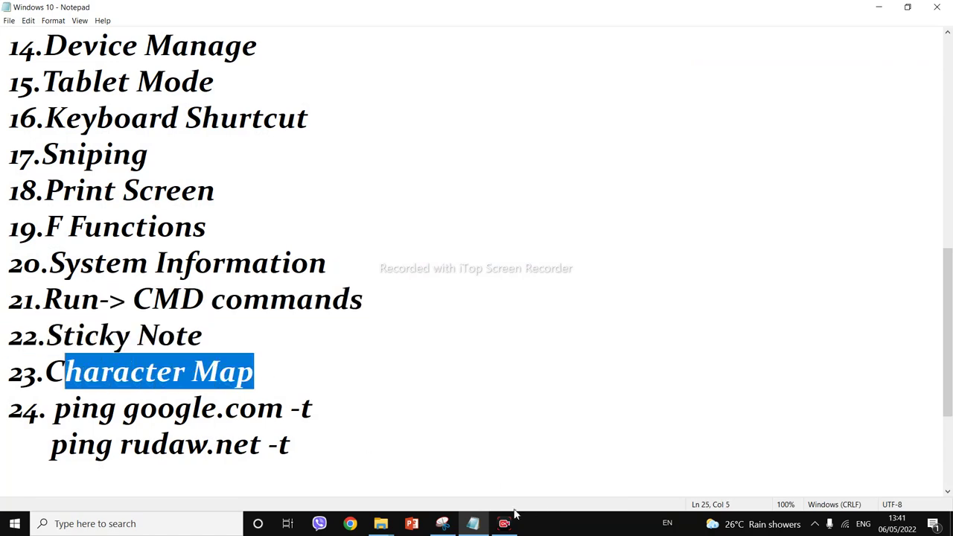
Minimize the Notepad notes, search Windows for "sti", and open Sticky Notes.
{"action": "left_click", "coordinate": [473, 523]}
{"action": "key", "text": "super"}
{"action": "type", "text": "sti"}
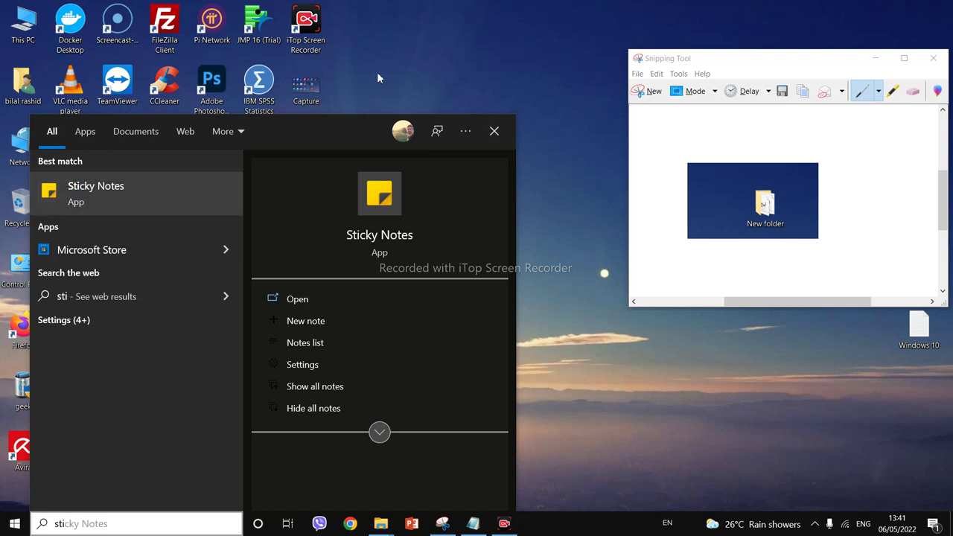
{"action": "right_click", "coordinate": [114, 199]}
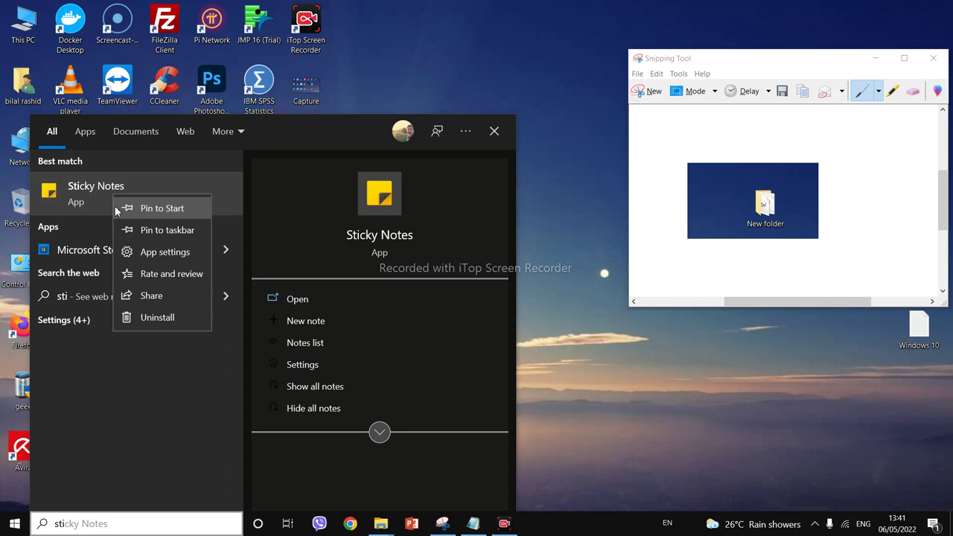
{"action": "left_click", "coordinate": [73, 203]}
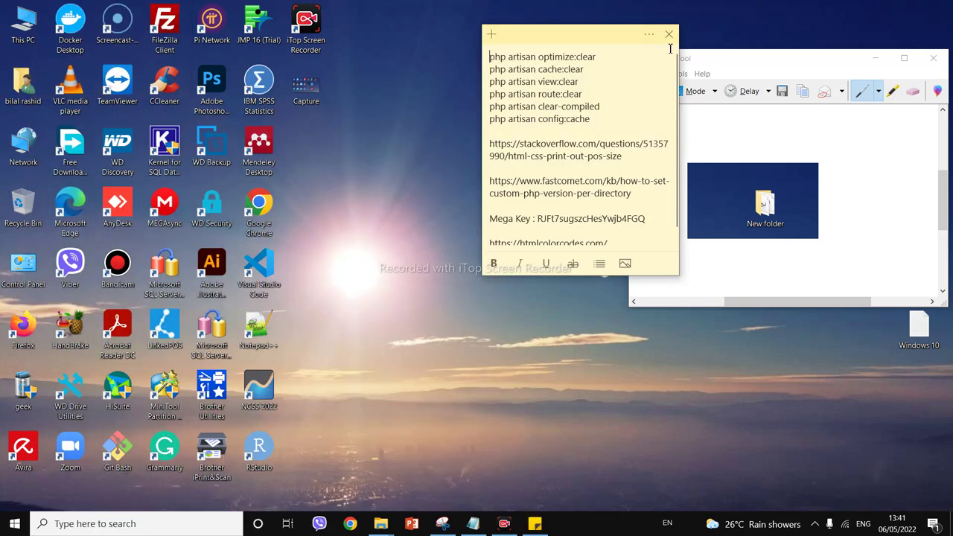
Browse the Notes list opened from the yellow sticky note, bring the list up a second time, and close it.
{"action": "left_click", "coordinate": [649, 35]}
{"action": "left_click", "coordinate": [545, 192]}
{"action": "scroll", "coordinate": [543, 290], "scroll_direction": "down", "scroll_amount": 10}
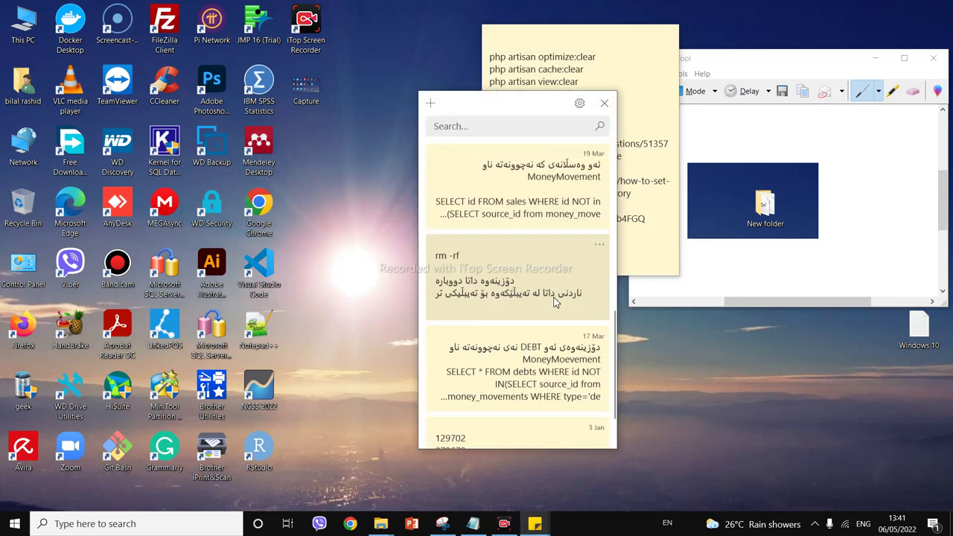
{"action": "left_click", "coordinate": [604, 103]}
{"action": "left_click", "coordinate": [649, 34]}
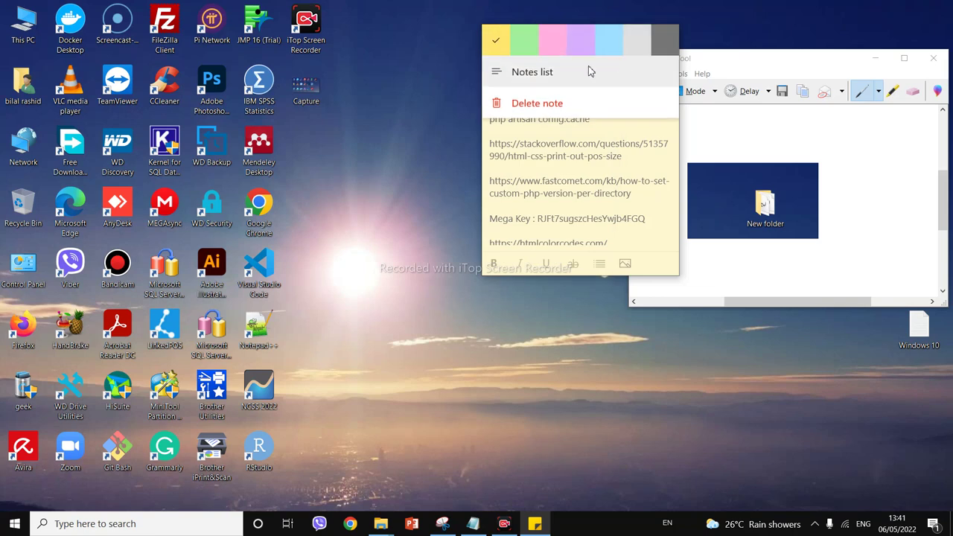
{"action": "left_click", "coordinate": [531, 73]}
{"action": "left_click", "coordinate": [604, 103]}
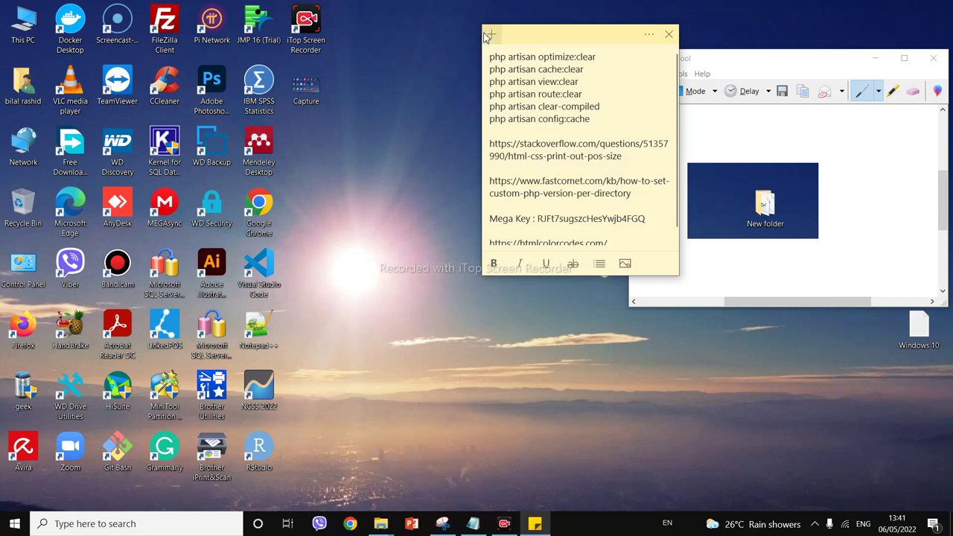
Add a new sticky note, close the old yellow note, and set the new note's color to pink.
{"action": "left_click", "coordinate": [491, 37]}
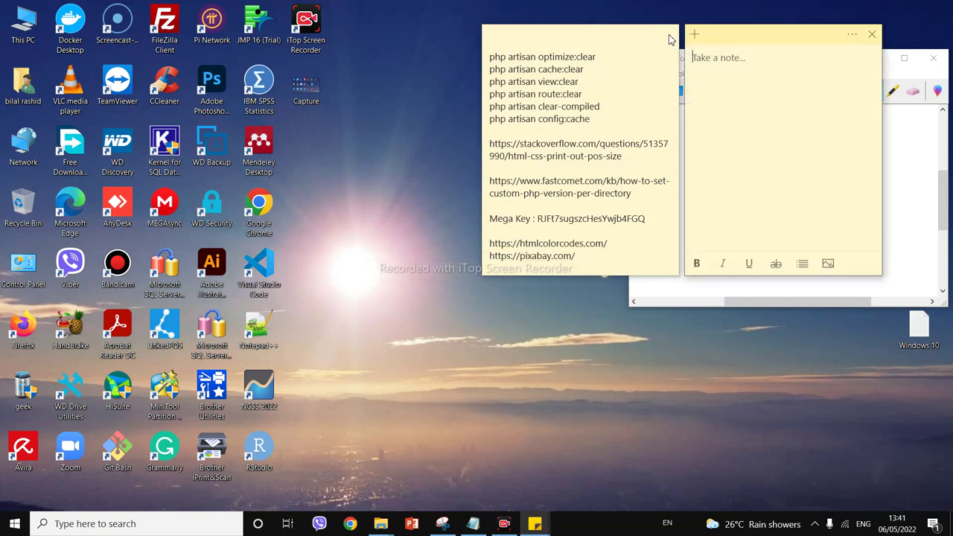
{"action": "left_click", "coordinate": [669, 37]}
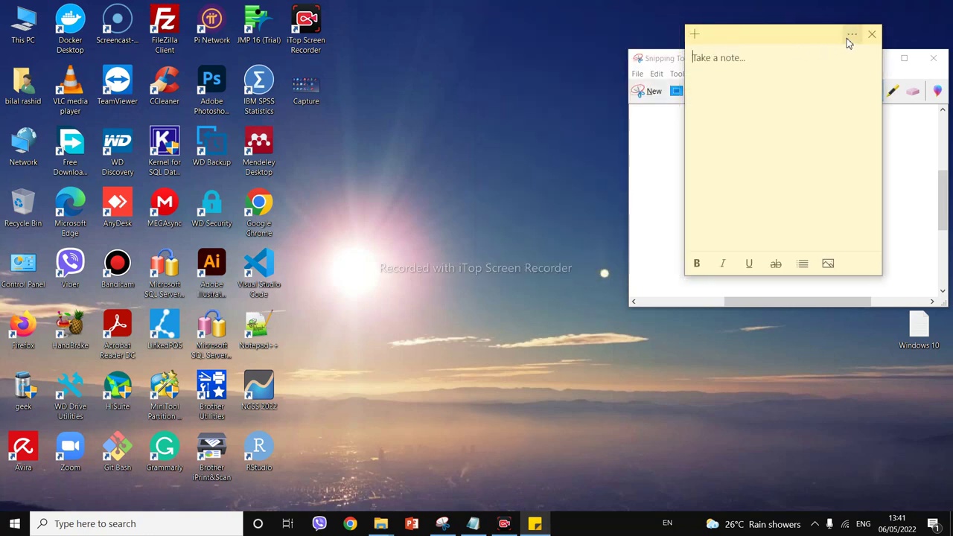
{"action": "left_click", "coordinate": [852, 34]}
{"action": "left_click", "coordinate": [755, 45]}
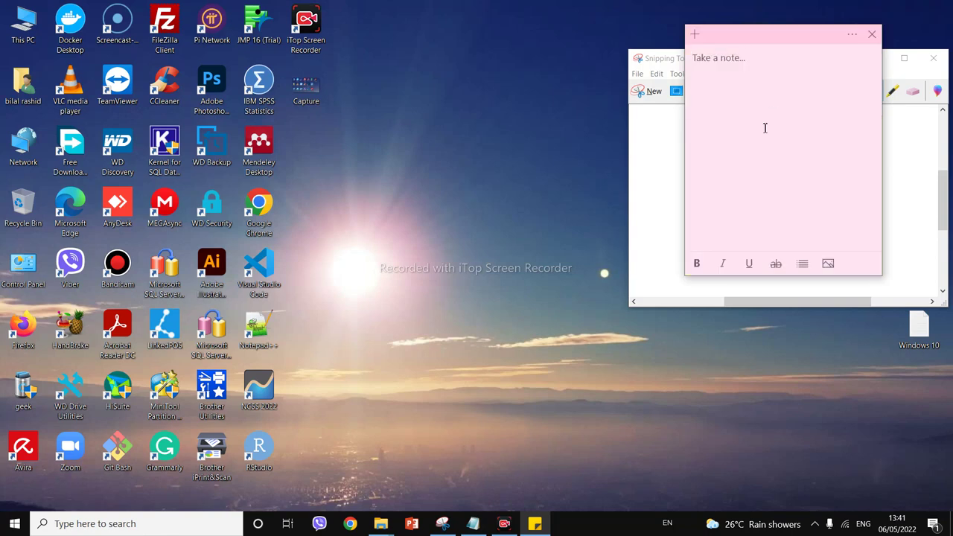
Write "H" and, two lines below, "computer" in the pink note, and make all its text bold.
{"action": "type", "text": "H"}
{"action": "type", "text": "kkk"}
{"action": "type", "text": "uter"}
{"action": "key", "text": "ctrl+a"}
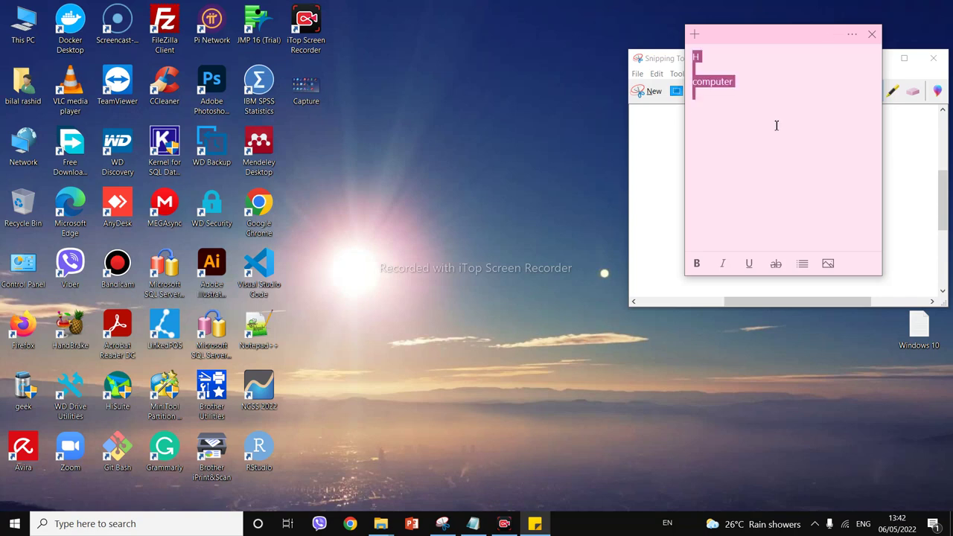
{"action": "left_click", "coordinate": [696, 263]}
{"action": "left_click", "coordinate": [735, 150]}
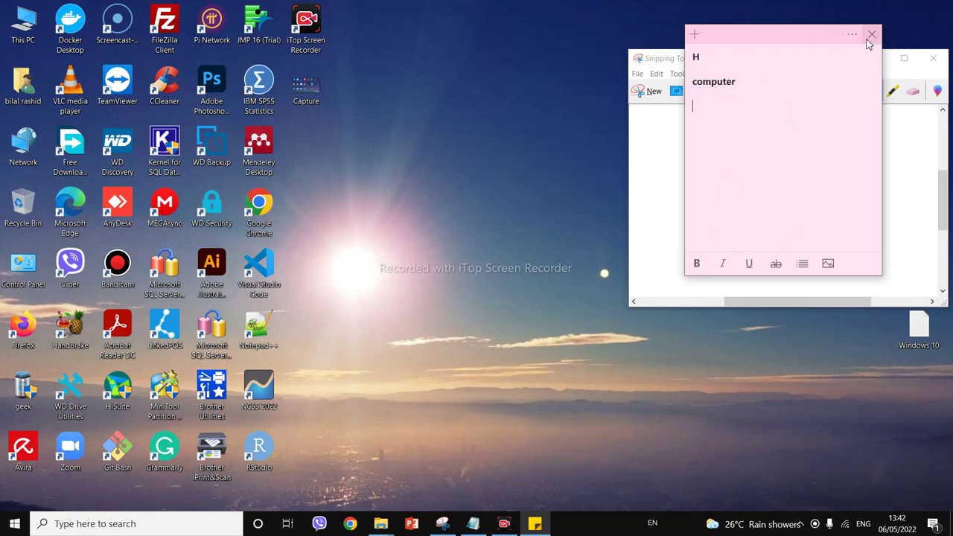
Move the pink note off the Snipping Tool window and close Snipping Tool without saving the snip.
{"action": "left_click_drag", "start_coordinate": [800, 38], "coordinate": [681, 40]}
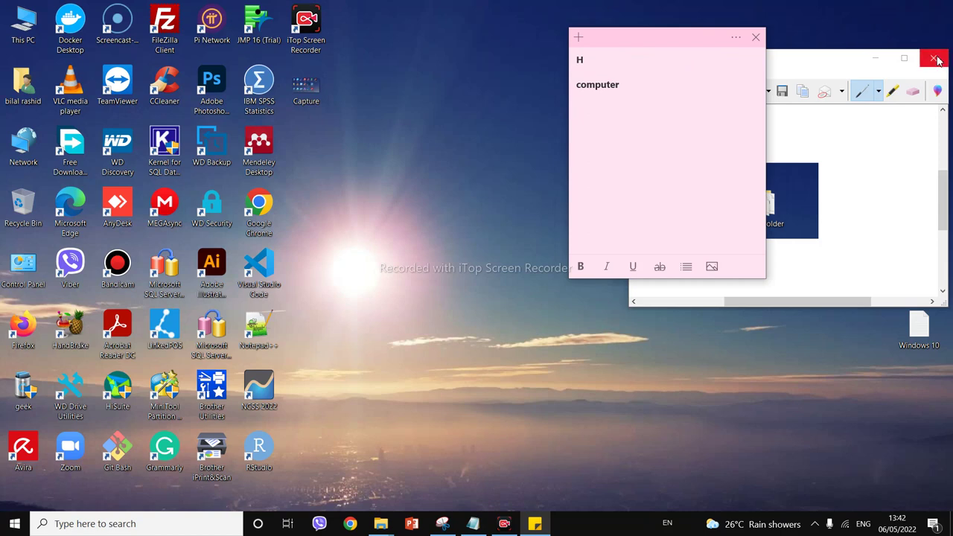
{"action": "left_click", "coordinate": [935, 59]}
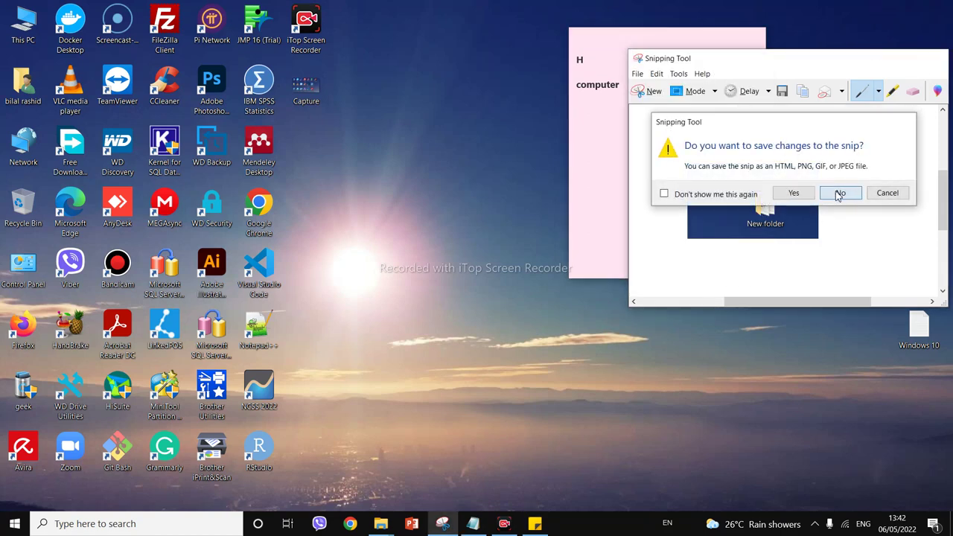
{"action": "left_click", "coordinate": [841, 193]}
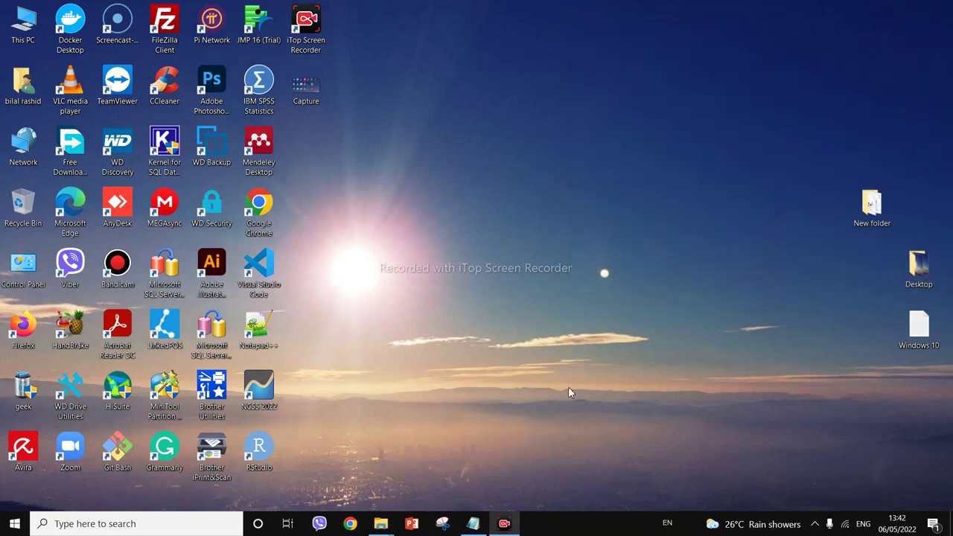
Pin Sticky Notes to the taskbar, then reopen the pink note from there and close it.
{"action": "key", "text": "super"}
{"action": "type", "text": "s"}
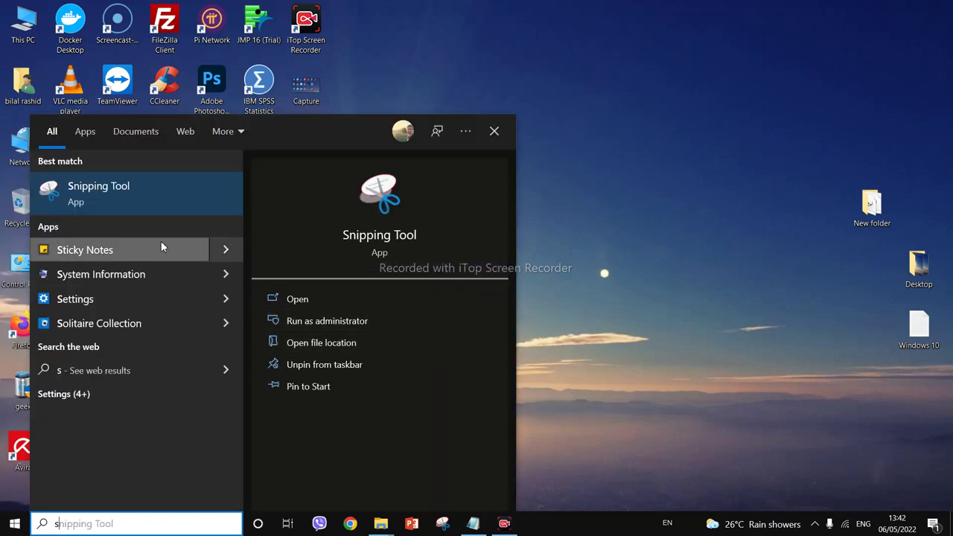
{"action": "right_click", "coordinate": [107, 253]}
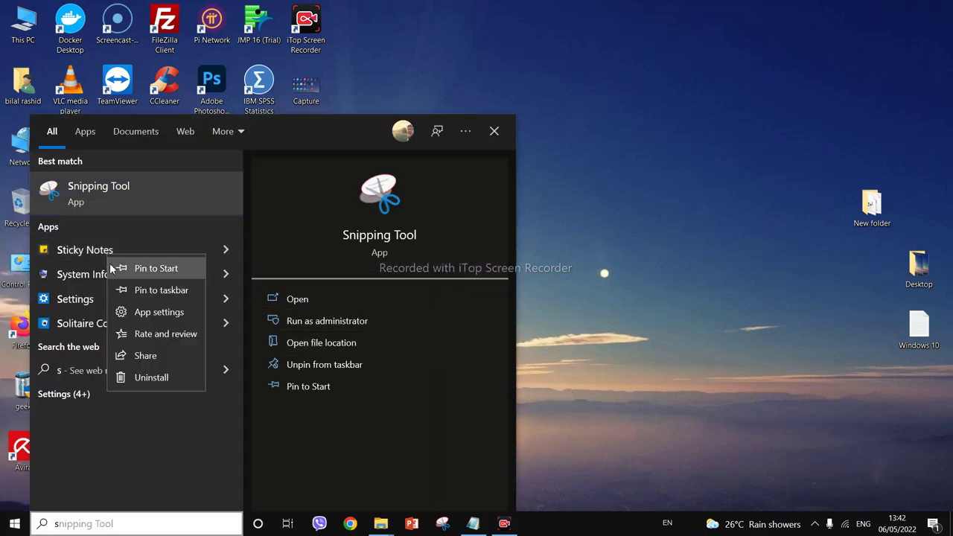
{"action": "left_click", "coordinate": [150, 290]}
{"action": "left_click", "coordinate": [535, 524]}
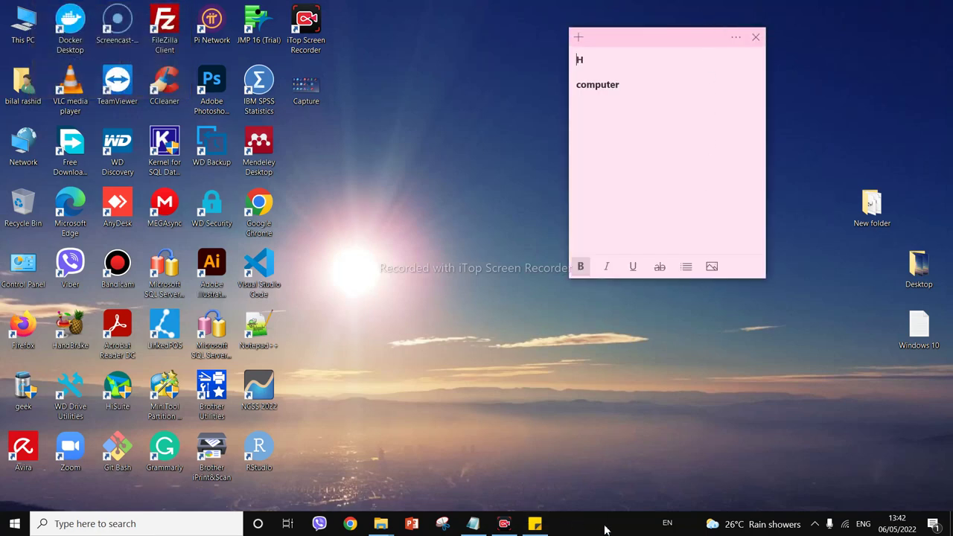
{"action": "left_click", "coordinate": [756, 37]}
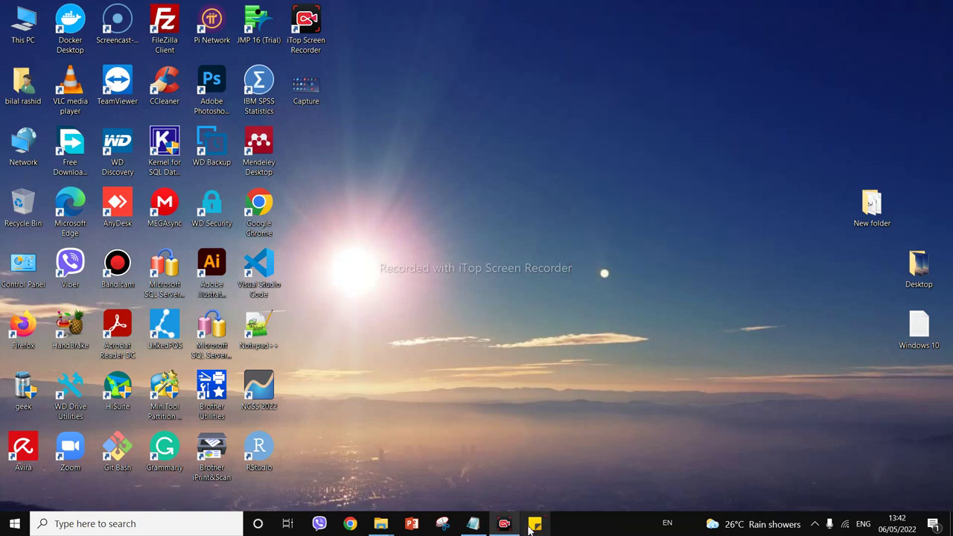
Glance at the Windows 10 notes, search Windows for "ch", and open Character Map.
{"action": "left_click", "coordinate": [473, 523]}
{"action": "left_click", "coordinate": [480, 527]}
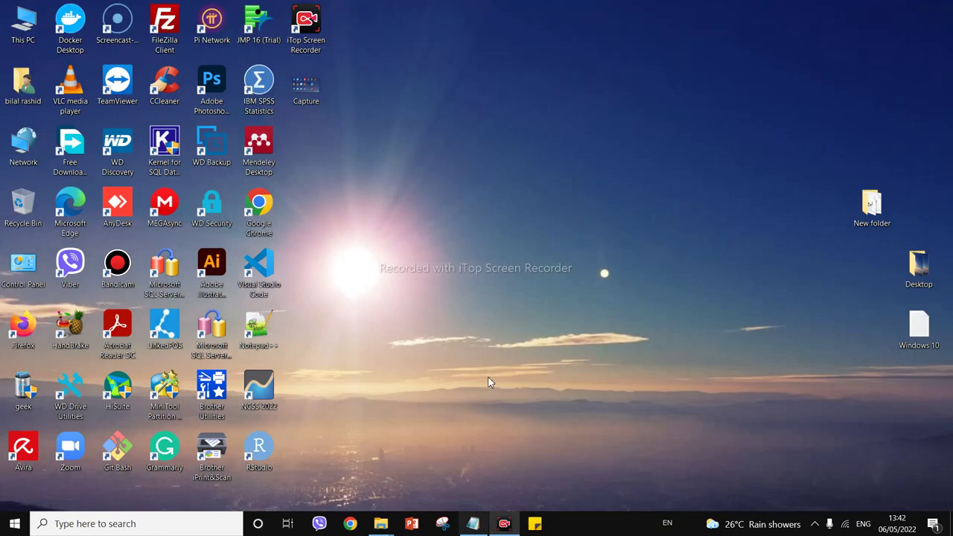
{"action": "key", "text": "super"}
{"action": "type", "text": "chcra"}
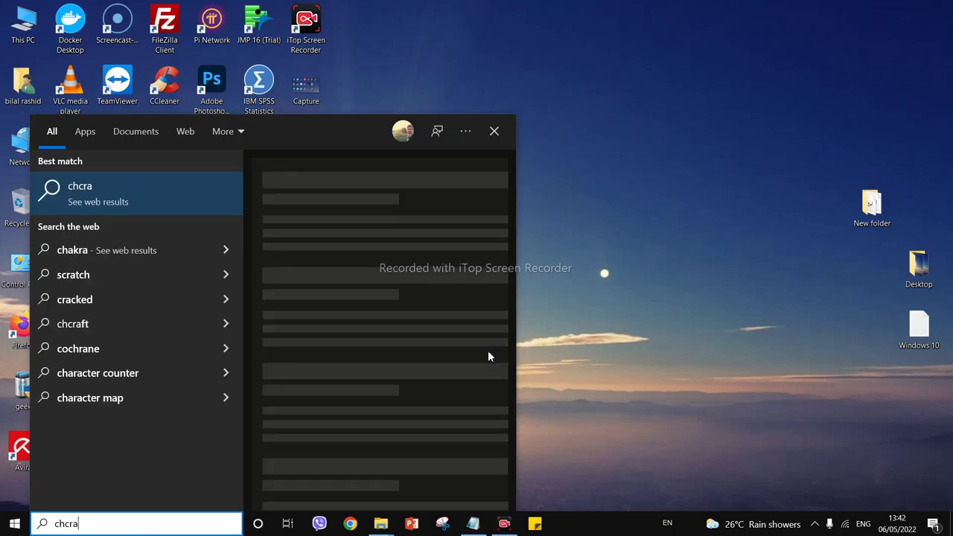
{"action": "key", "text": "BackSpace"}
{"action": "key", "text": "BackSpace"}
{"action": "key", "text": "BackSpace"}
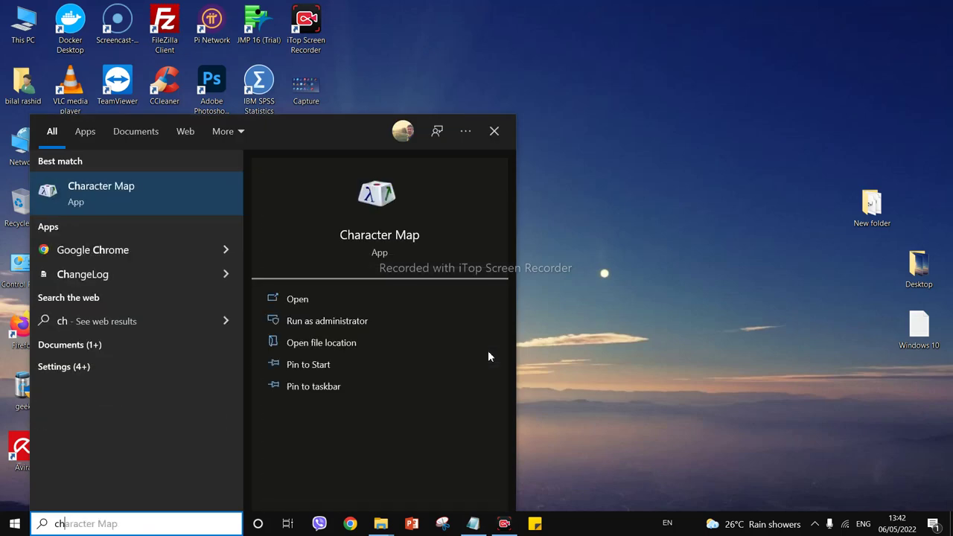
{"action": "key", "text": "Return"}
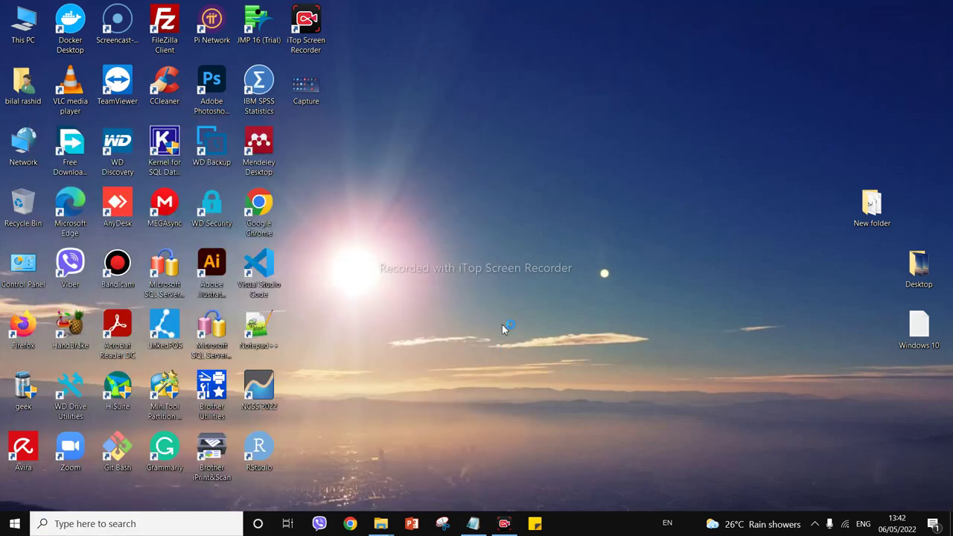
Move the Character Map window toward the screen's center, preview characters including @, $, semicolon and ©, and close it.
{"action": "left_click_drag", "start_coordinate": [134, 48], "coordinate": [419, 63]}
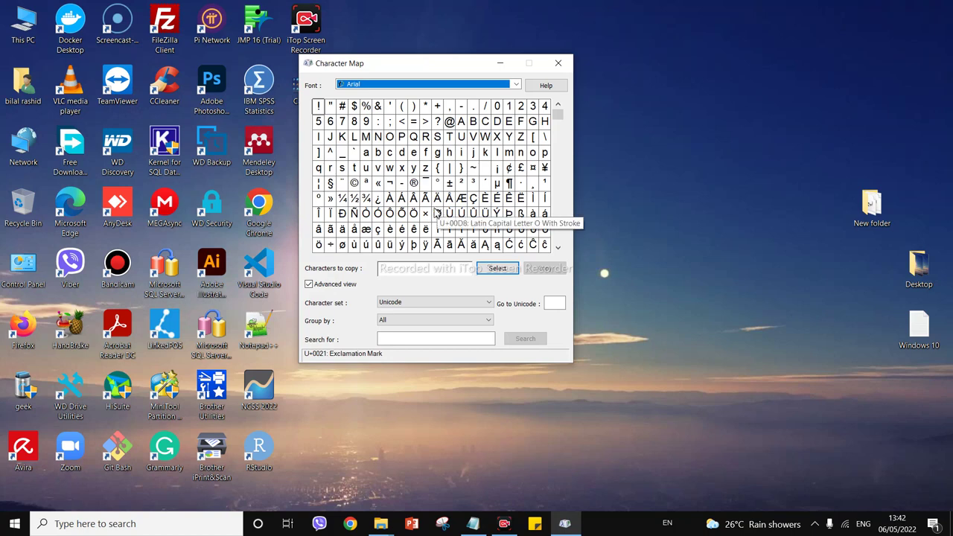
{"action": "mouse_move", "coordinate": [557, 115]}
{"action": "left_mouse_down"}
{"action": "mouse_move", "coordinate": [559, 177]}
{"action": "mouse_move", "coordinate": [547, 103]}
{"action": "left_mouse_up"}
{"action": "left_click", "coordinate": [449, 122]}
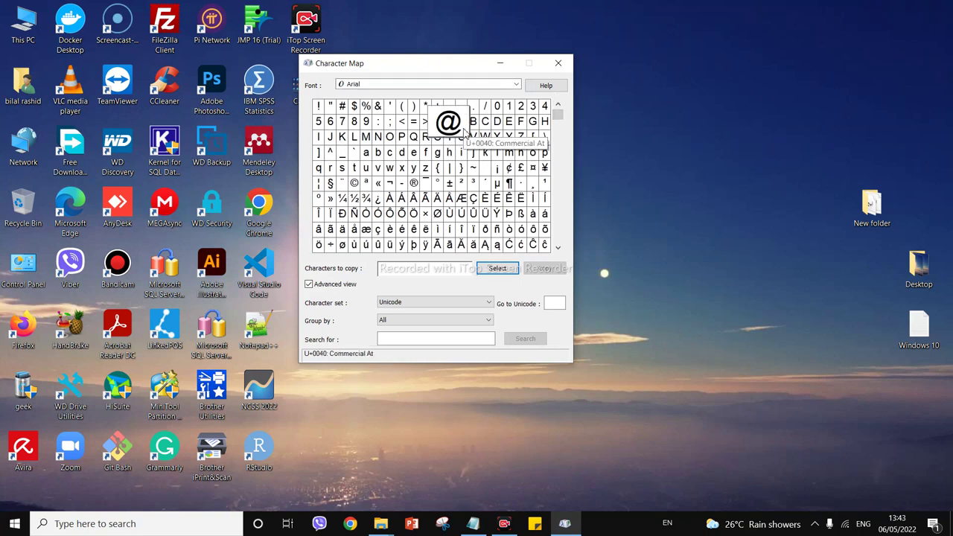
{"action": "left_click", "coordinate": [354, 106]}
{"action": "left_click", "coordinate": [389, 122]}
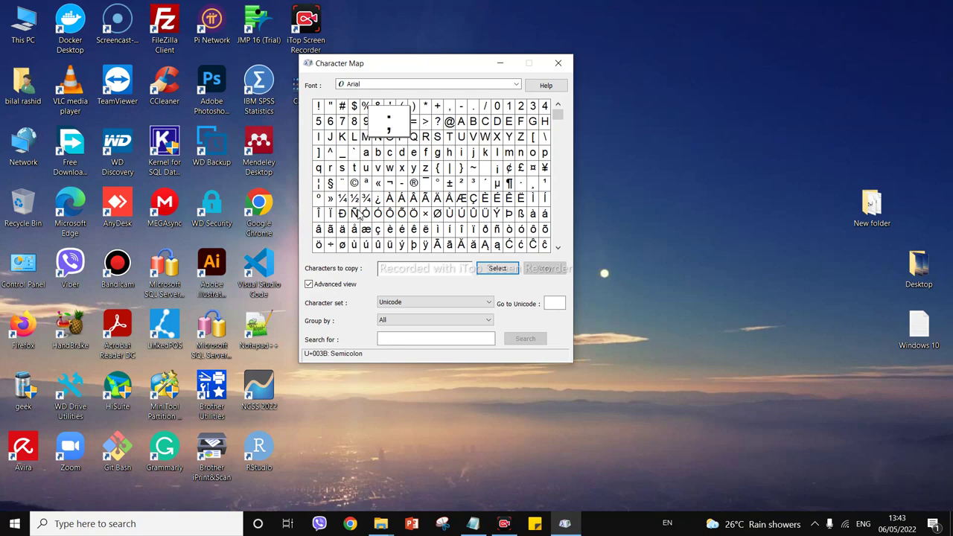
{"action": "left_click", "coordinate": [354, 182]}
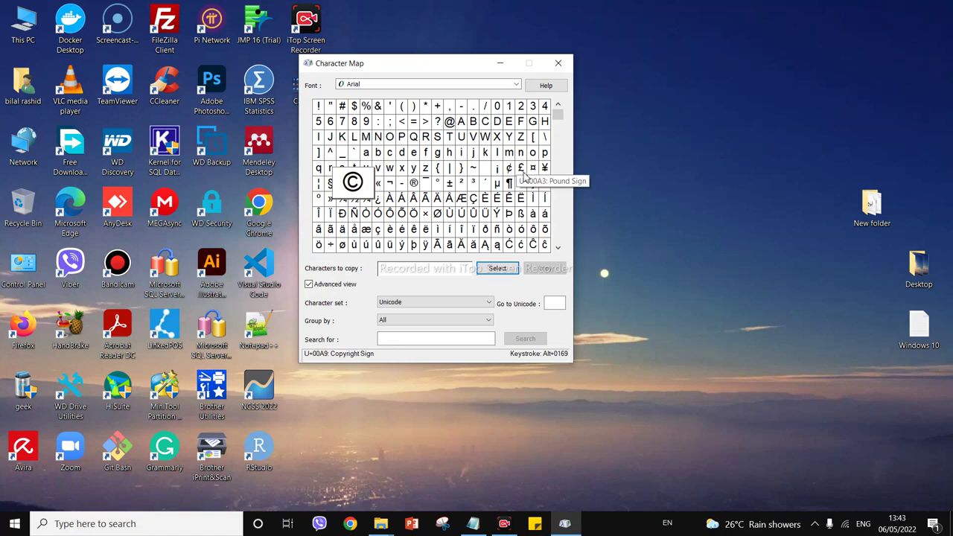
{"action": "mouse_move", "coordinate": [558, 115]}
{"action": "left_mouse_down"}
{"action": "mouse_move", "coordinate": [559, 240]}
{"action": "mouse_move", "coordinate": [559, 108]}
{"action": "left_mouse_up"}
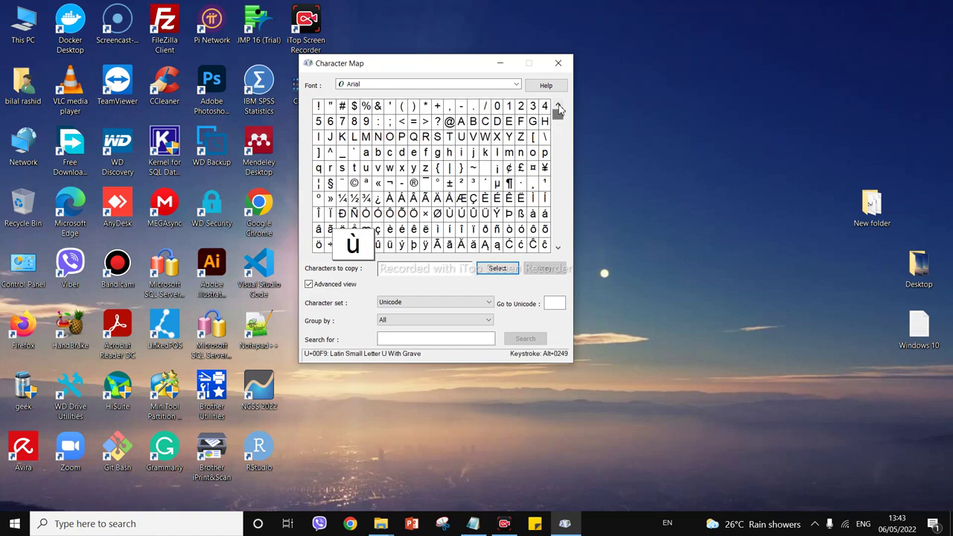
{"action": "left_click", "coordinate": [558, 64]}
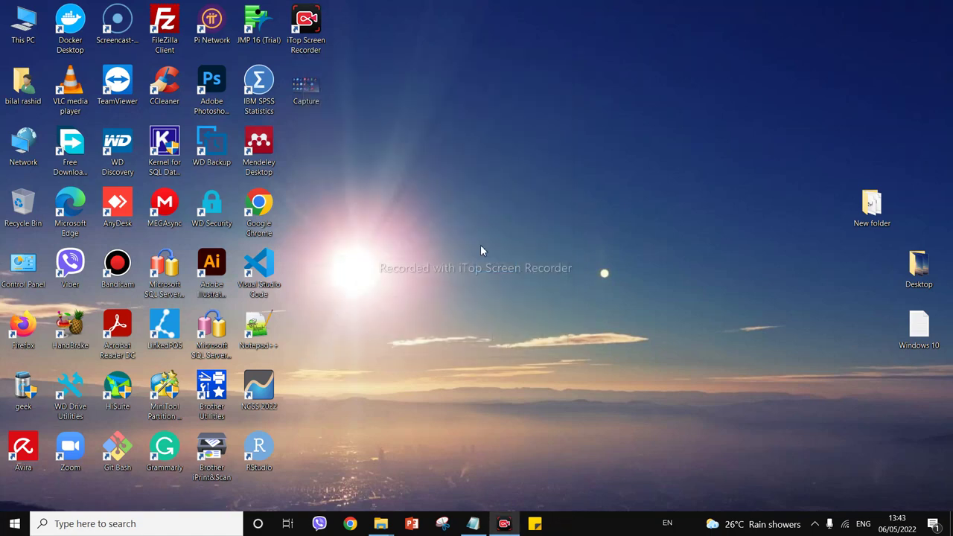
Check the Windows 10 notes, open the Run dialog through Windows search, and run "cmd" from it.
{"action": "left_click", "coordinate": [473, 523]}
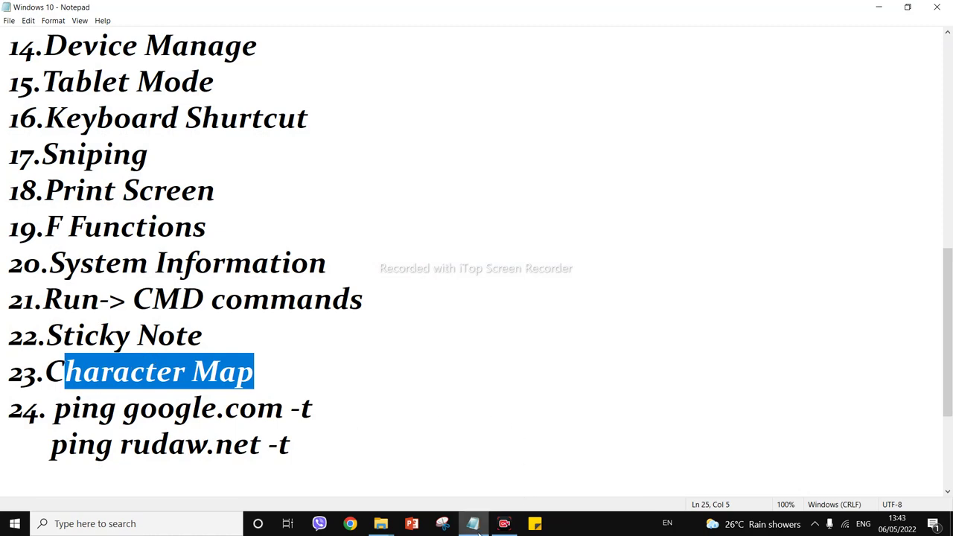
{"action": "left_click", "coordinate": [472, 523]}
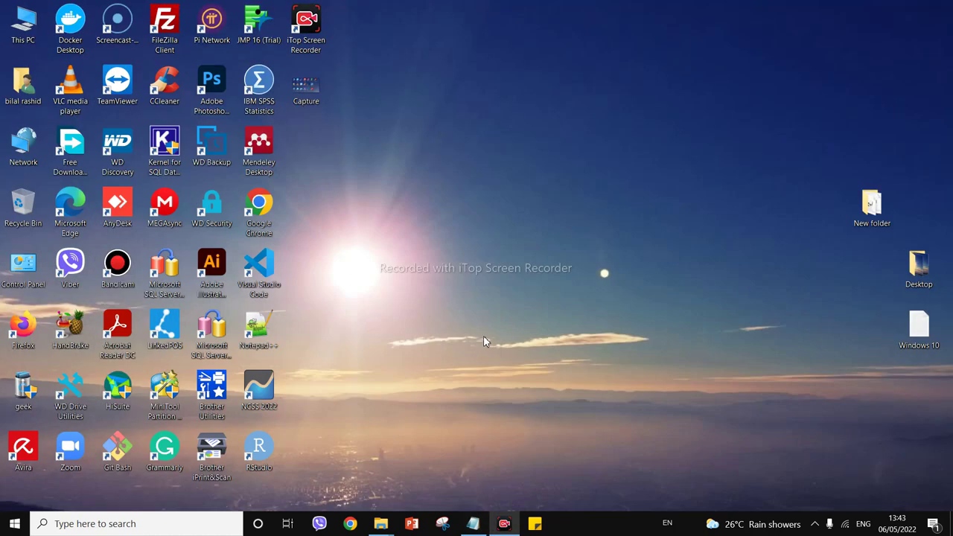
{"action": "key", "text": "super"}
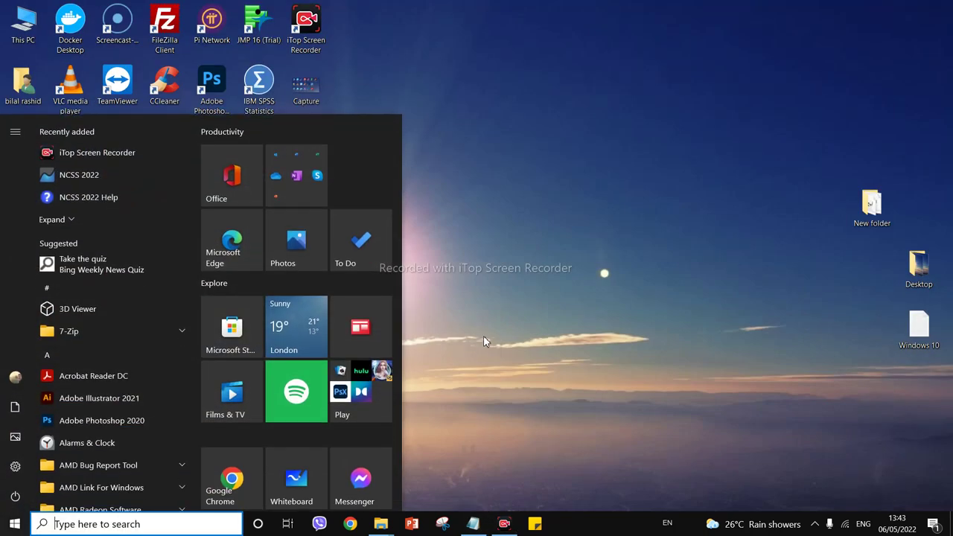
{"action": "type", "text": "run"}
{"action": "key", "text": "Return"}
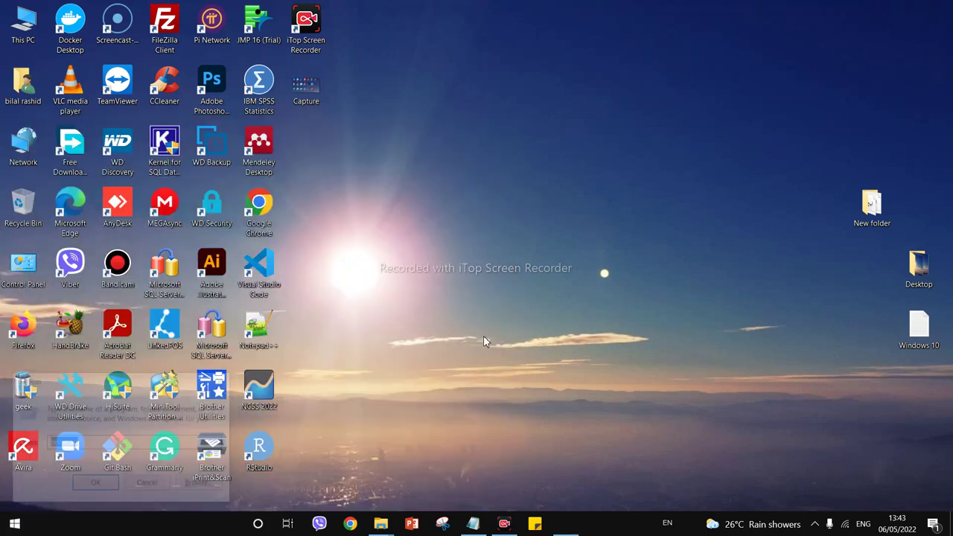
{"action": "type", "text": "cmd"}
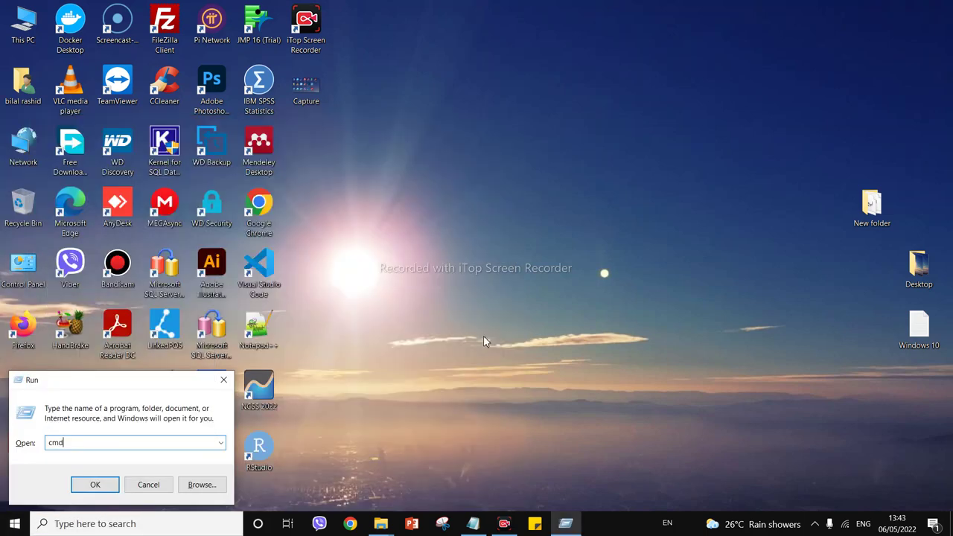
{"action": "key", "text": "Return"}
Search Windows for "cmd" and open a second Command Prompt window.
{"action": "key", "text": "super"}
{"action": "type", "text": "cmd"}
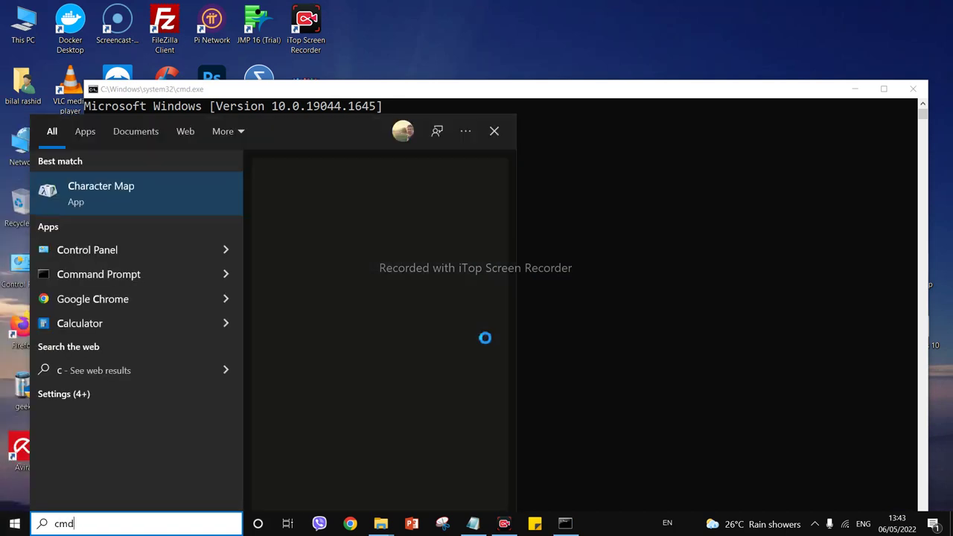
{"action": "key", "text": "Return"}
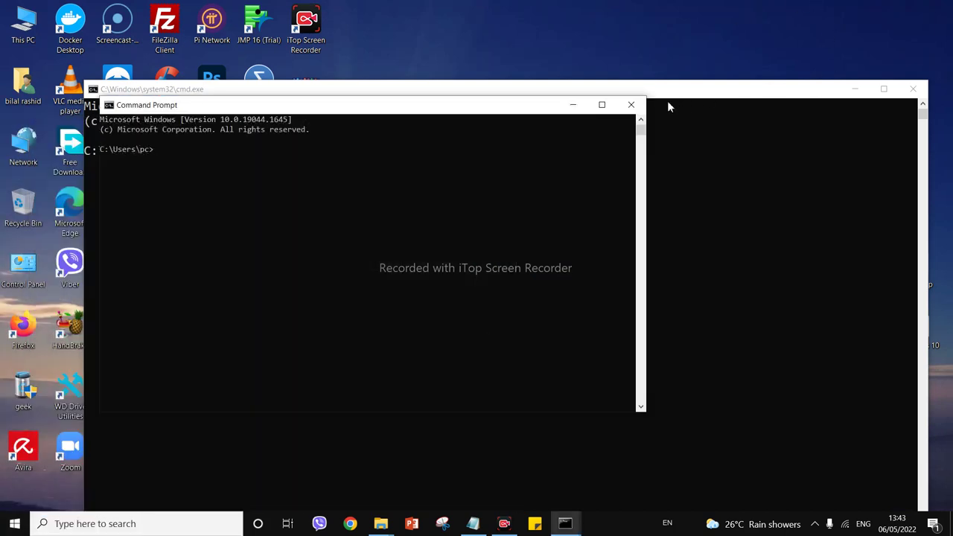
Close the second Command Prompt window, then reposition the remaining cmd.exe window and narrow it from its right edge.
{"action": "left_click_drag", "start_coordinate": [300, 113], "coordinate": [303, 114]}
{"action": "left_click", "coordinate": [633, 109]}
{"action": "mouse_move", "coordinate": [615, 91]}
{"action": "left_mouse_down"}
{"action": "mouse_move", "coordinate": [559, 58]}
{"action": "mouse_move", "coordinate": [568, 47]}
{"action": "mouse_move", "coordinate": [586, 171]}
{"action": "mouse_move", "coordinate": [617, 100]}
{"action": "left_mouse_up"}
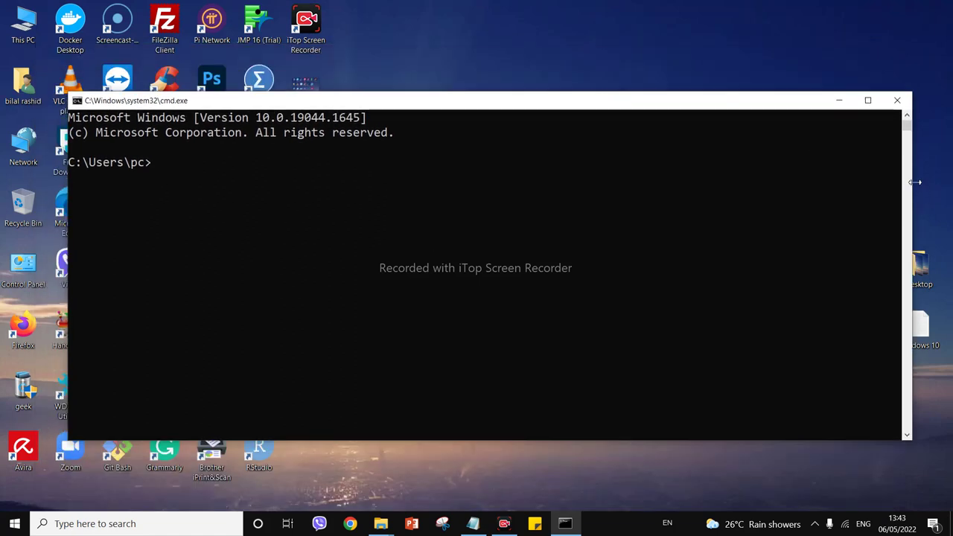
{"action": "left_click_drag", "start_coordinate": [915, 181], "coordinate": [808, 183]}
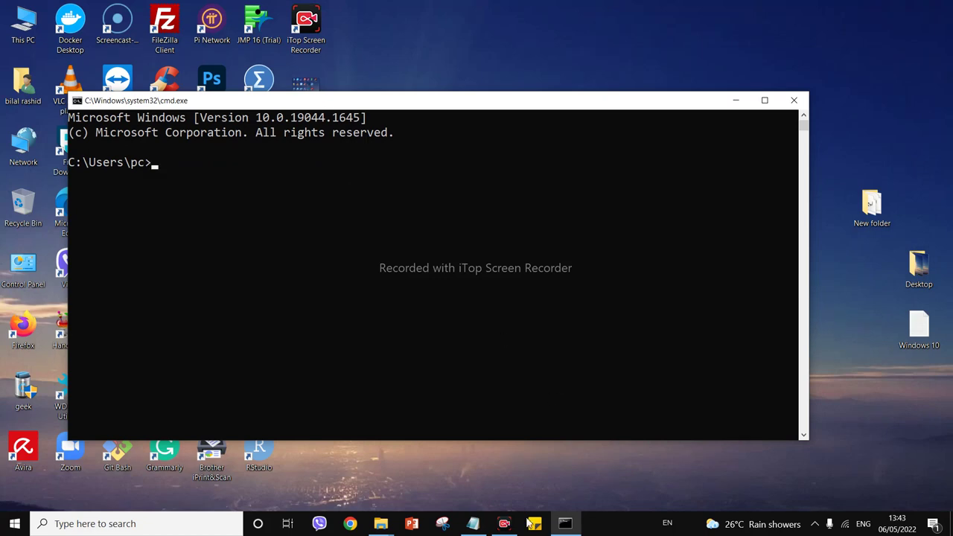
Switch to the Windows 10 notes in Notepad and examine the parts of the ping google.com -t and ping rudaw.net -t commands.
{"action": "left_click", "coordinate": [473, 524]}
{"action": "left_click_drag", "start_coordinate": [51, 408], "coordinate": [422, 410]}
{"action": "left_click", "coordinate": [119, 414]}
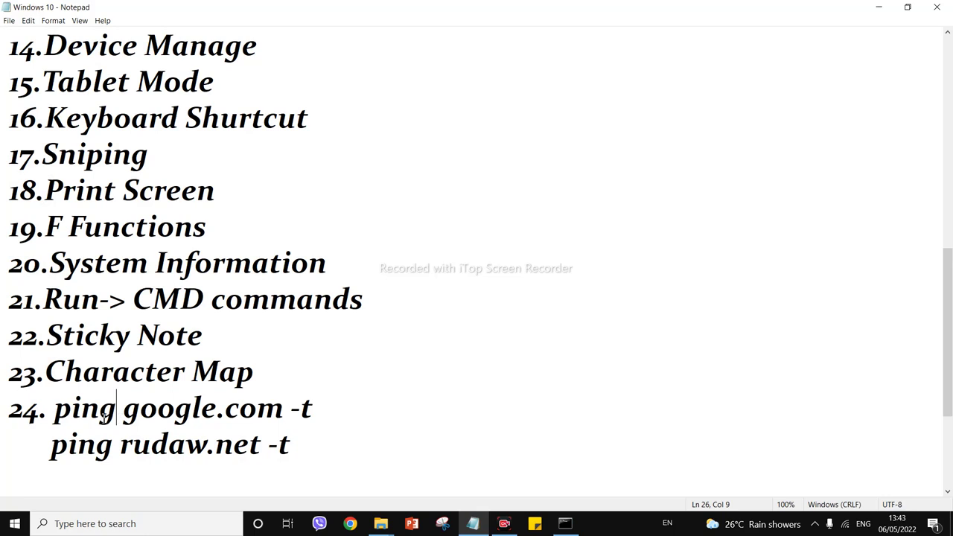
{"action": "left_click_drag", "start_coordinate": [118, 414], "coordinate": [62, 418]}
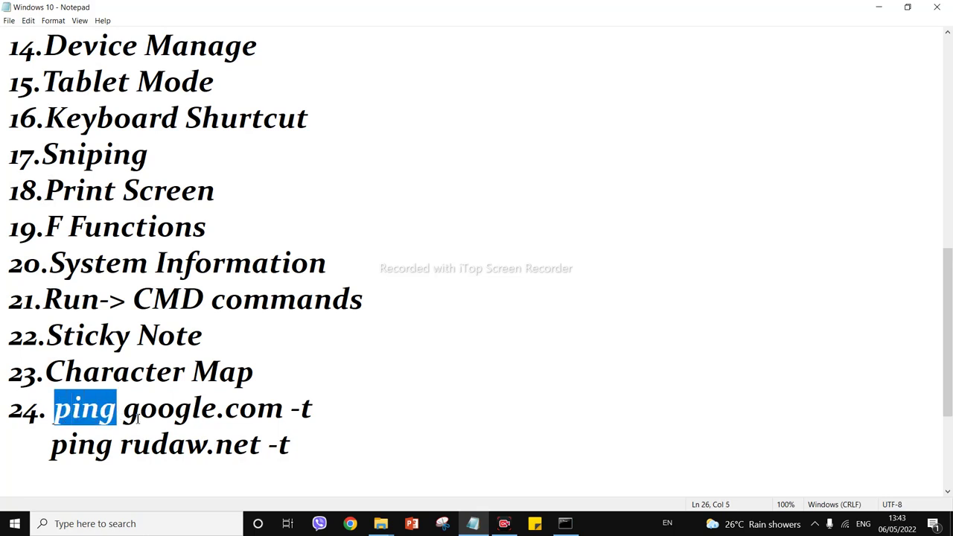
{"action": "left_click_drag", "start_coordinate": [127, 415], "coordinate": [283, 421]}
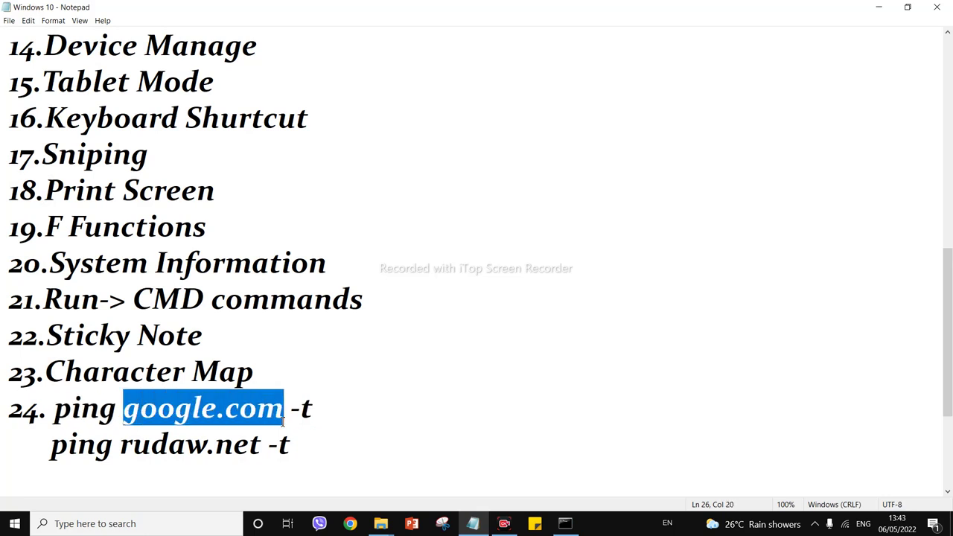
{"action": "left_click", "coordinate": [293, 414]}
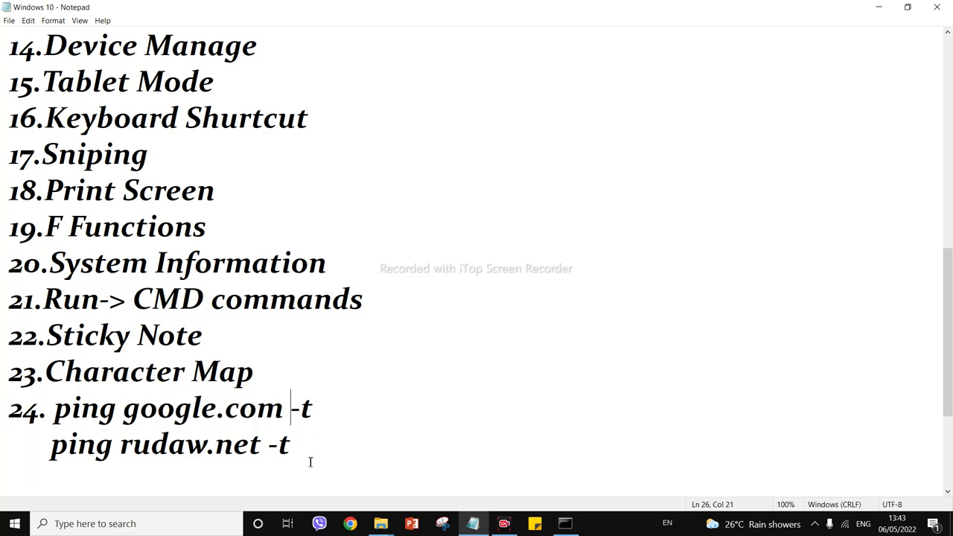
{"action": "left_click_drag", "start_coordinate": [291, 411], "coordinate": [72, 414]}
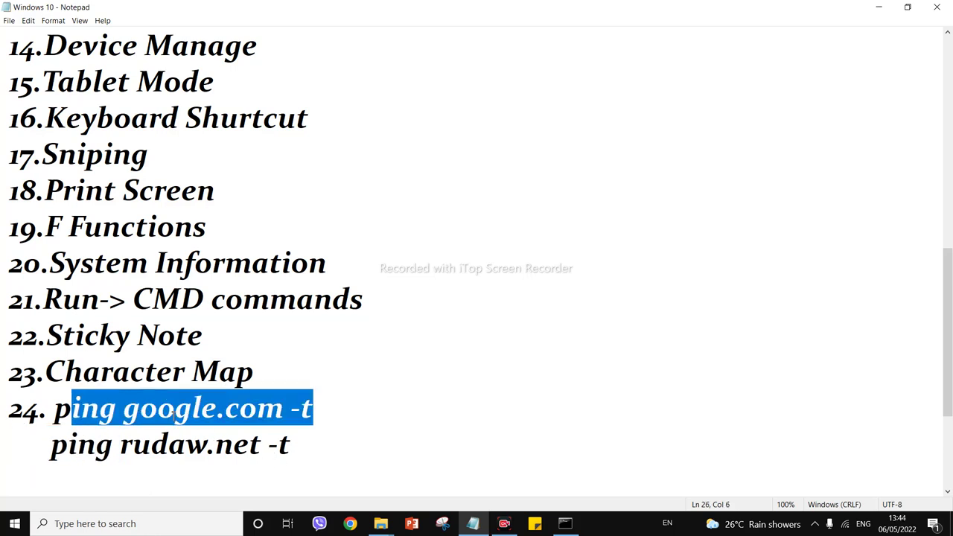
{"action": "left_click", "coordinate": [125, 414]}
{"action": "left_click", "coordinate": [70, 445]}
{"action": "double_click", "coordinate": [69, 444]}
{"action": "left_click", "coordinate": [149, 446]}
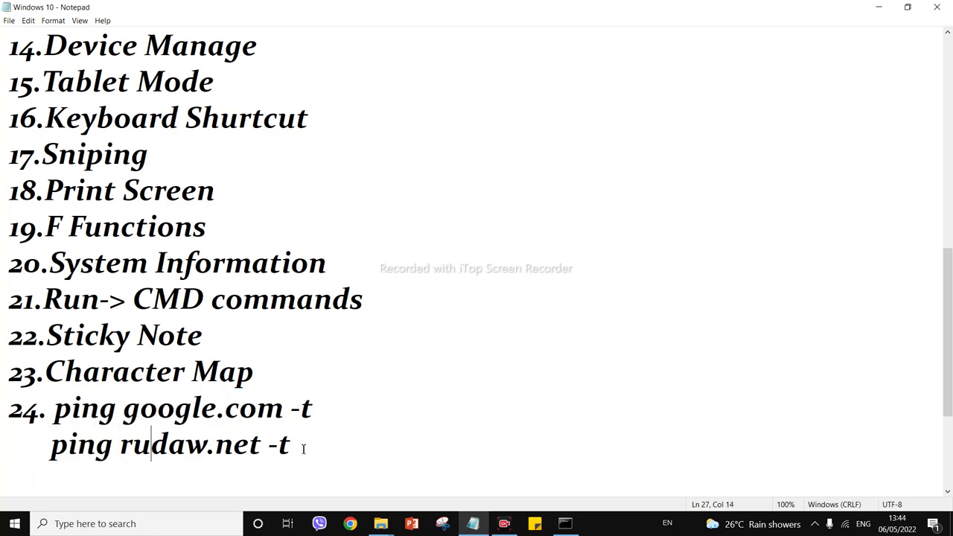
Switch back to the Command Prompt and run "ping google.com -t".
{"action": "left_click", "coordinate": [578, 521]}
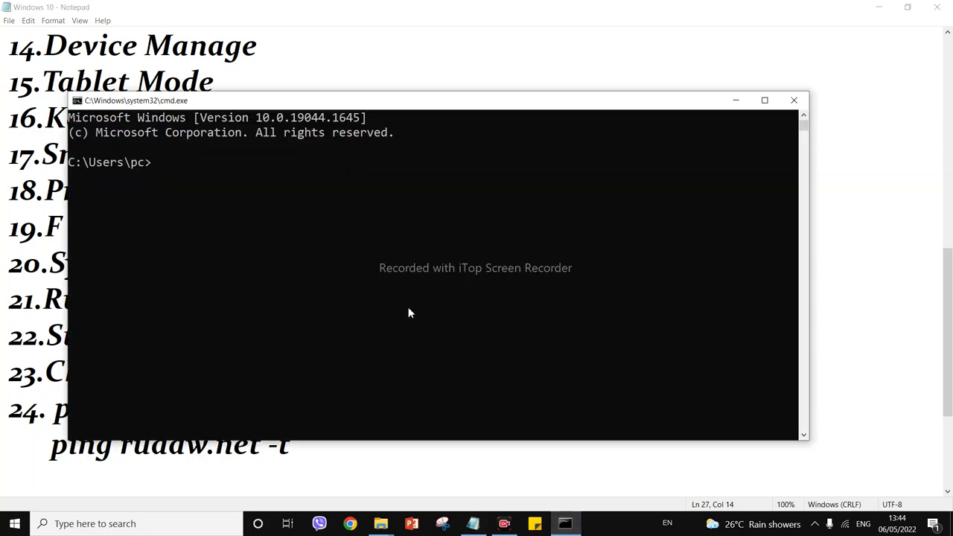
{"action": "type", "text": "ping google.com -t"}
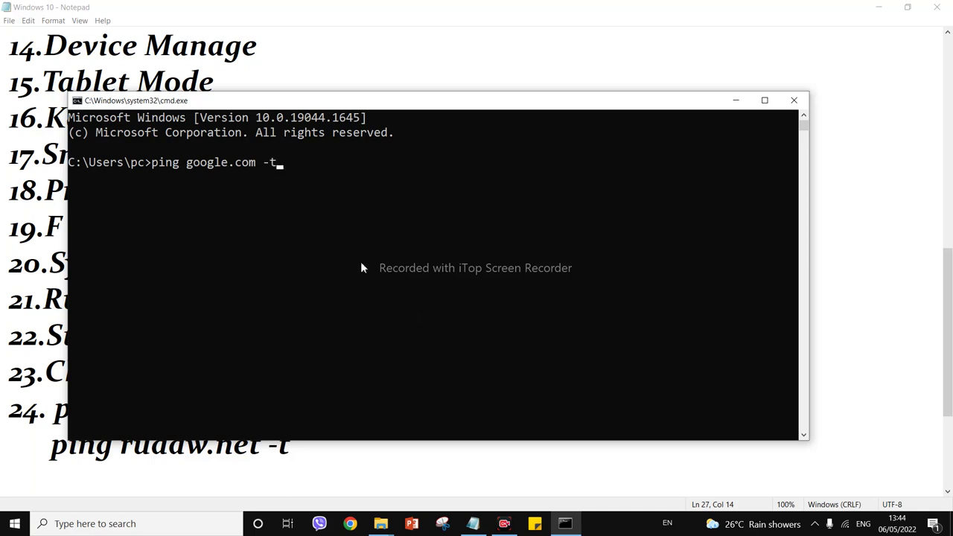
{"action": "key", "text": "Return"}
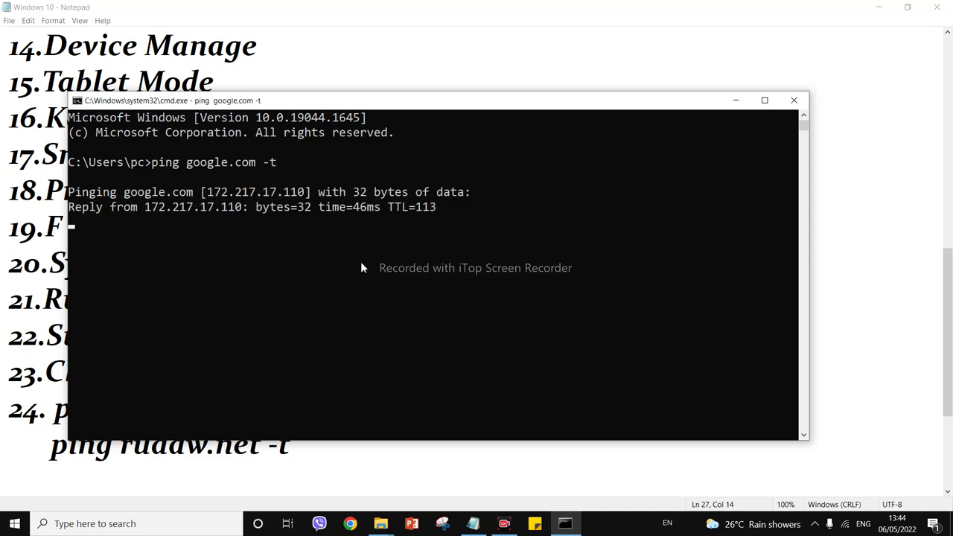